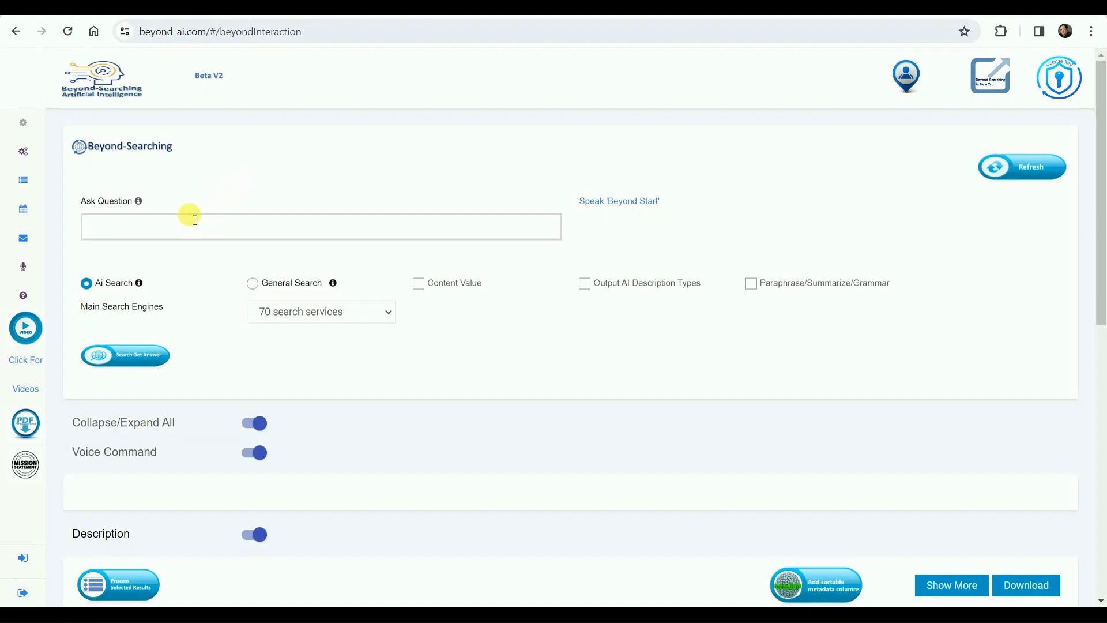
- Enter the question "detailed list of high blood pressure medications" and choose 70 search services & LLM Model as the main search engines
{"action": "type", "text": "detailed list of high blood pressure medications"}
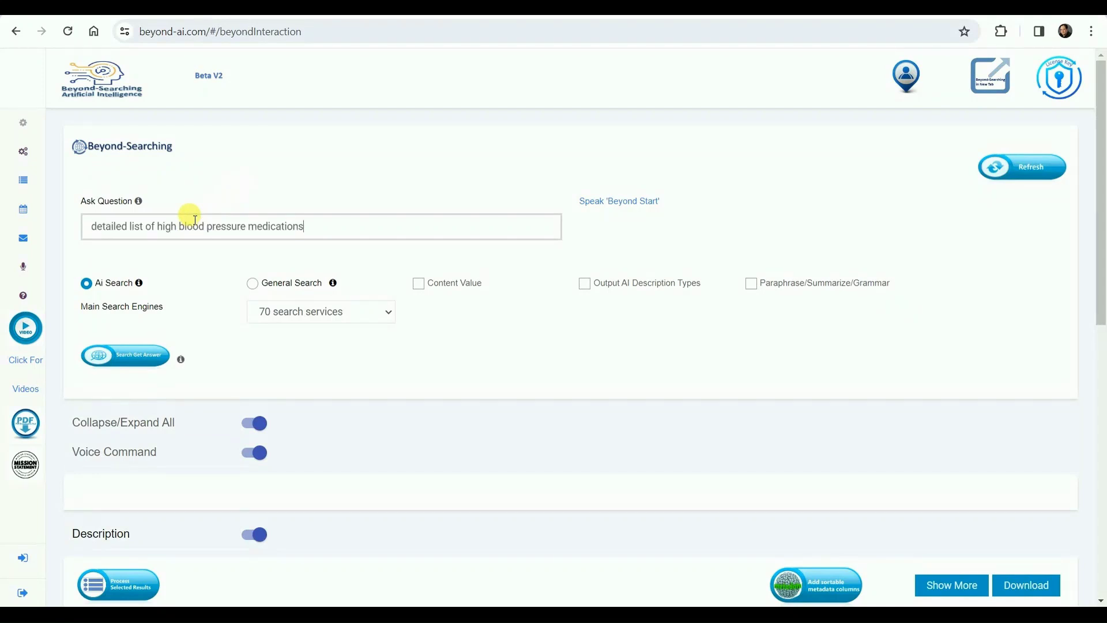
{"action": "left_click", "coordinate": [389, 312]}
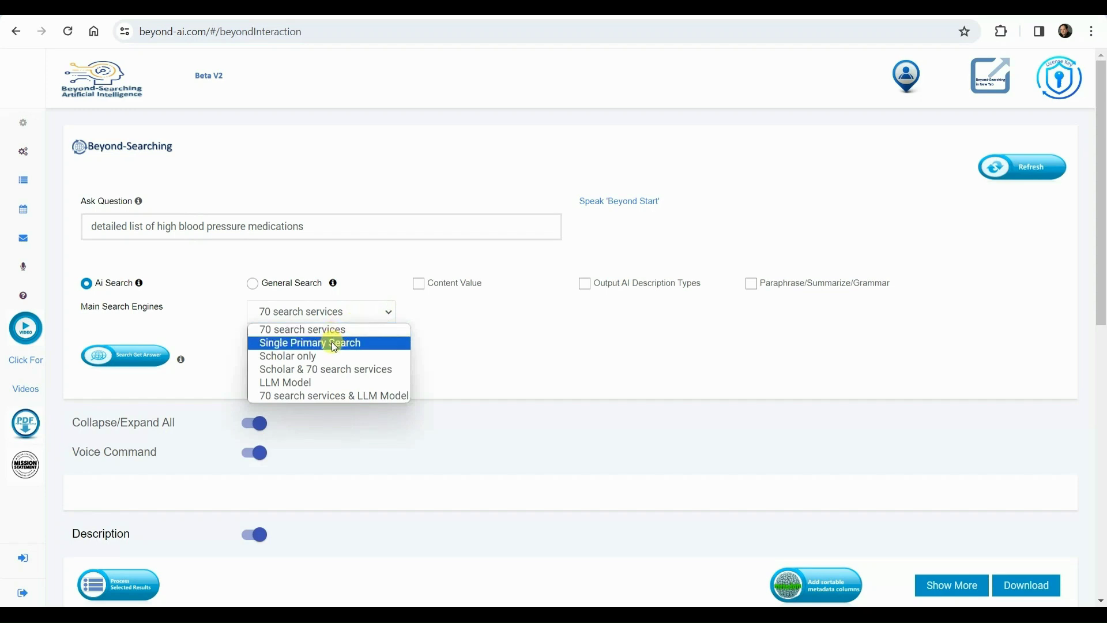
{"action": "left_click", "coordinate": [334, 396]}
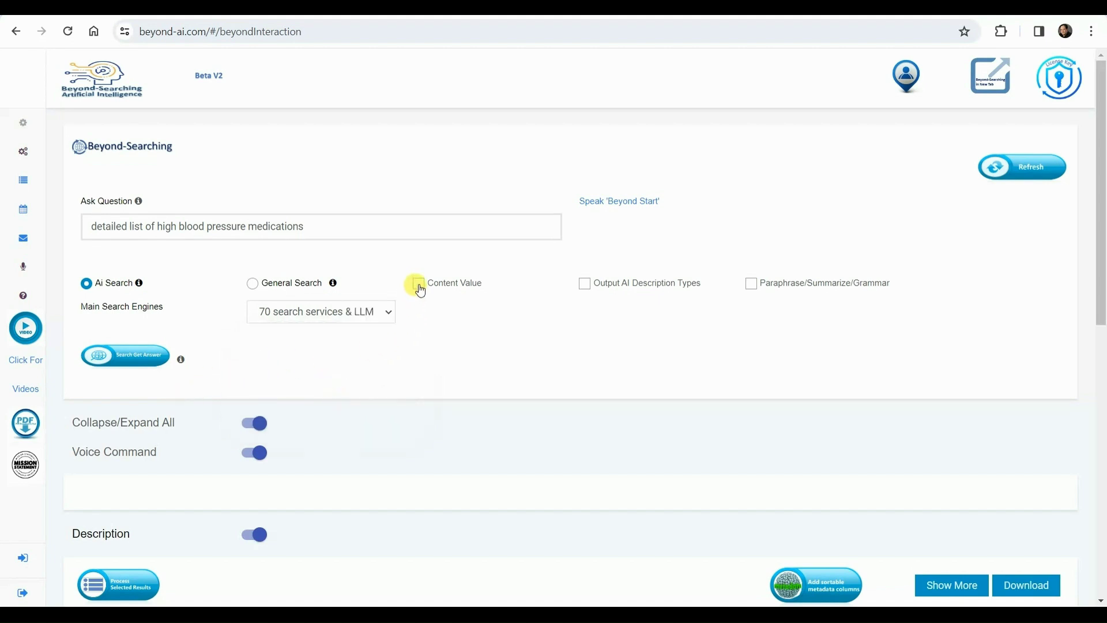
- Enable Content Value, limit the calendar range to Past Month, and run the AI search
{"action": "left_click", "coordinate": [418, 284]}
{"action": "scroll", "coordinate": [367, 360], "scroll_direction": "down", "scroll_amount": 3}
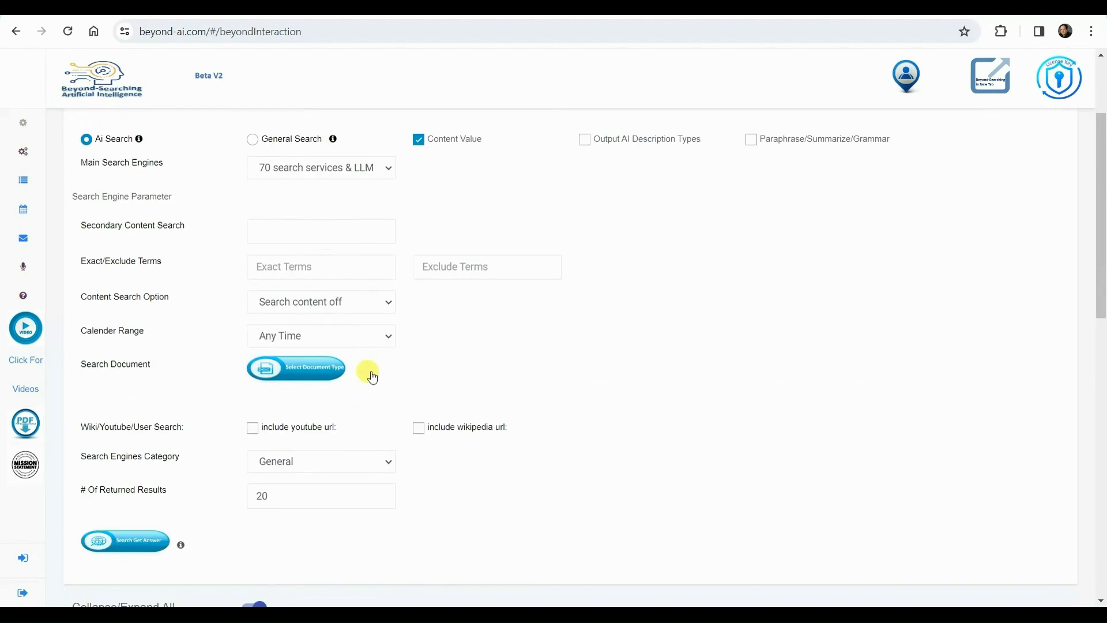
{"action": "left_click", "coordinate": [388, 340]}
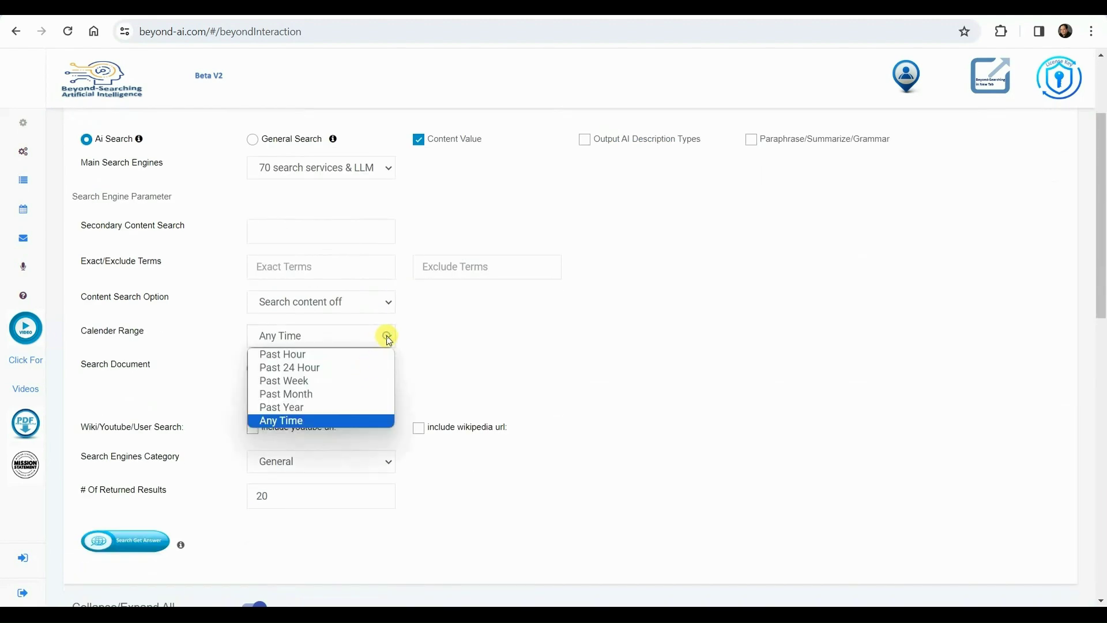
{"action": "left_click", "coordinate": [319, 395]}
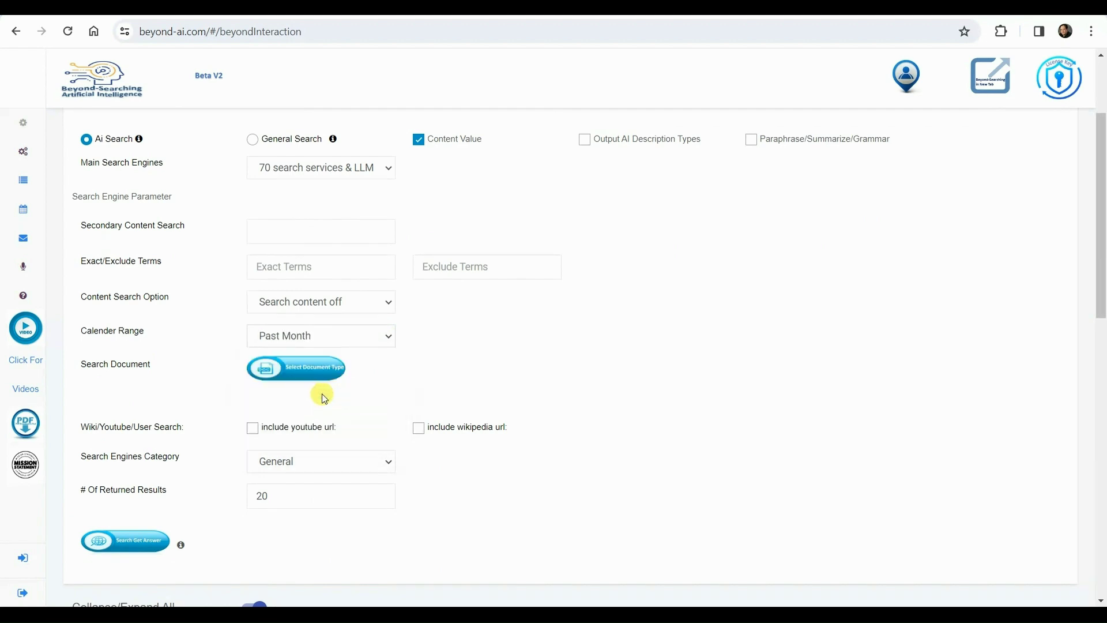
{"action": "scroll", "coordinate": [306, 441], "scroll_direction": "down", "scroll_amount": 2}
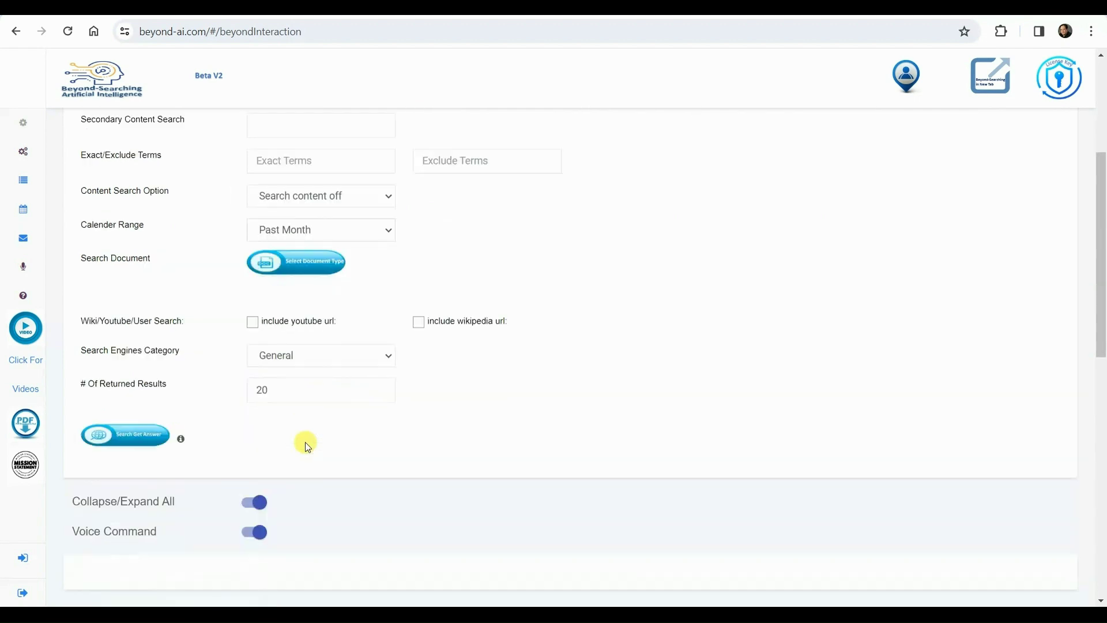
{"action": "scroll", "coordinate": [306, 441], "scroll_direction": "down", "scroll_amount": 1}
{"action": "left_click", "coordinate": [128, 400]}
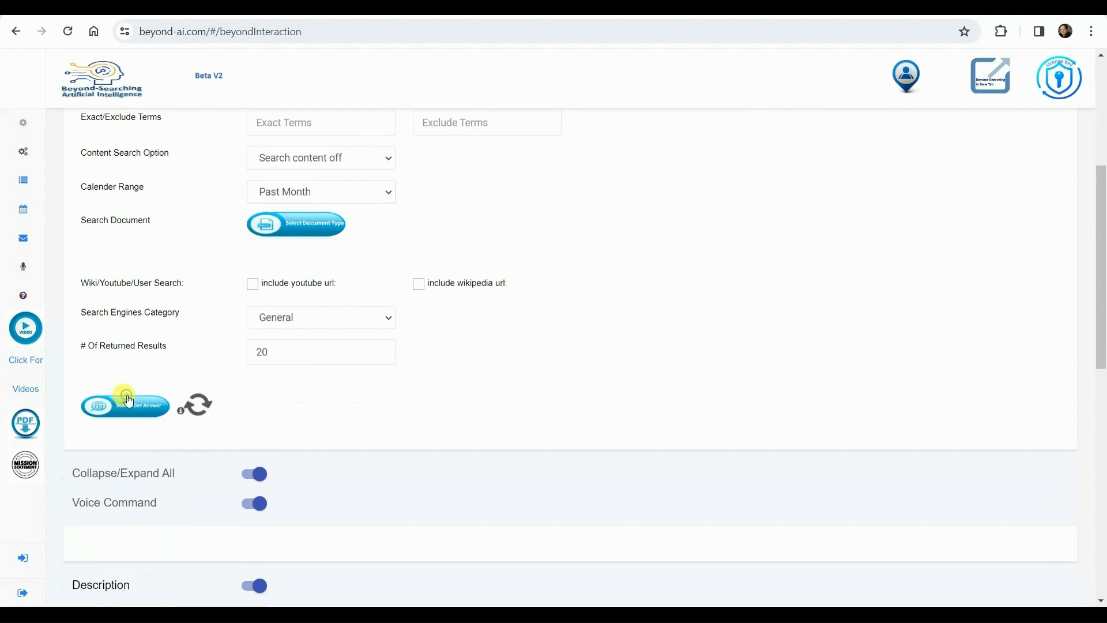
- Select the ACE inhibitors summary, GoodRx beta-blockers, Mayo Clinic amlodipine and Pharmacy Direct blood-pressure entries in the search results
{"action": "scroll", "coordinate": [346, 412], "scroll_direction": "down", "scroll_amount": 4}
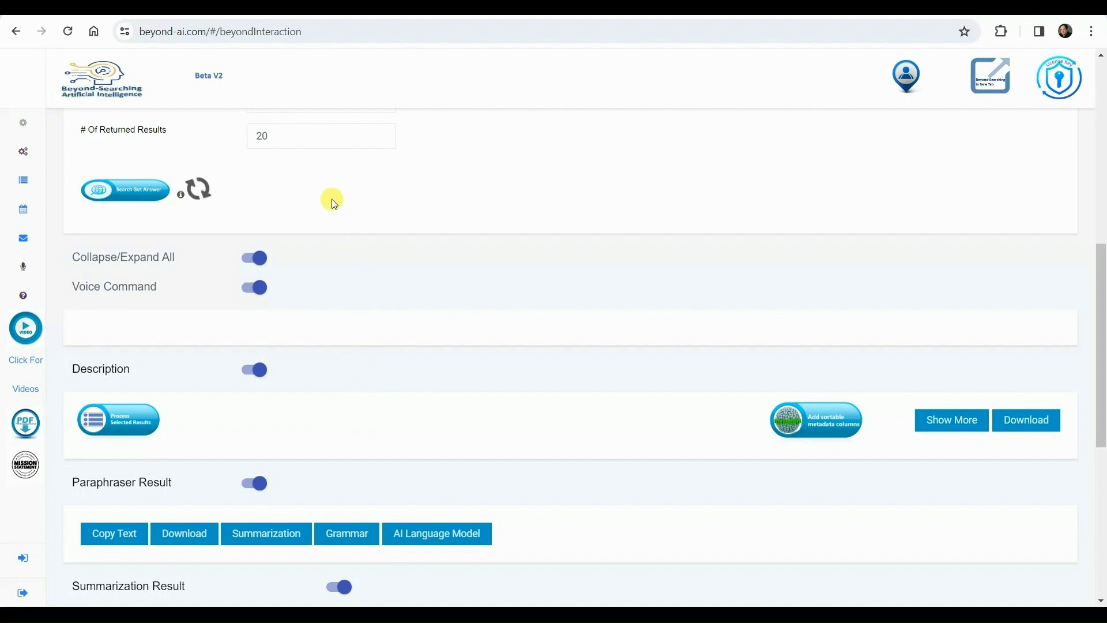
{"action": "scroll", "coordinate": [361, 369], "scroll_direction": "down", "scroll_amount": 6}
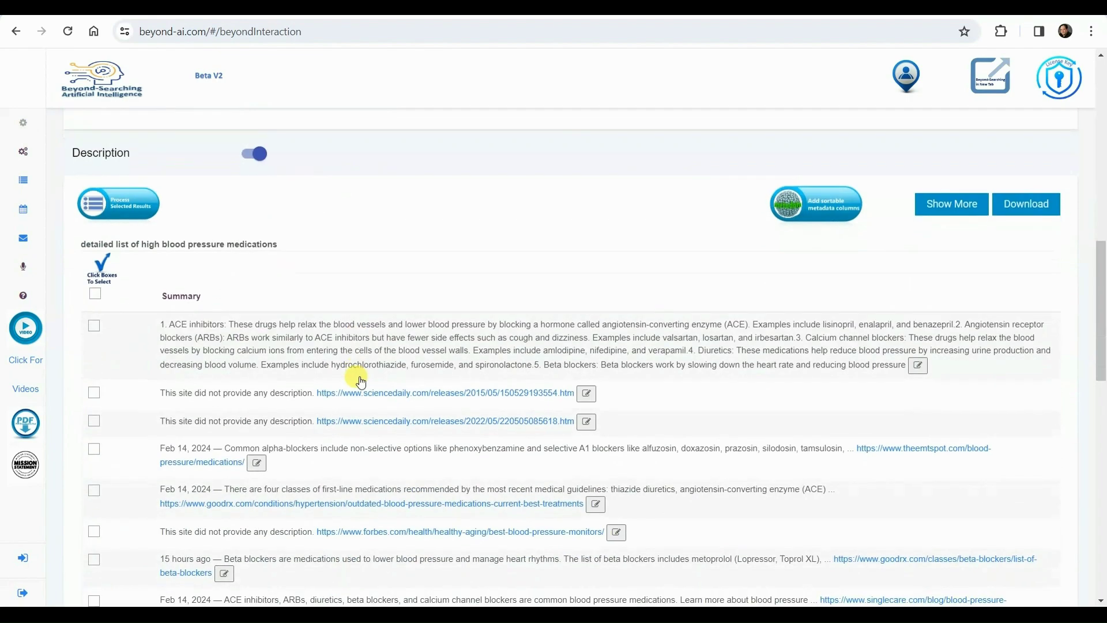
{"action": "scroll", "coordinate": [361, 380], "scroll_direction": "down", "scroll_amount": 2}
{"action": "scroll", "coordinate": [355, 361], "scroll_direction": "up", "scroll_amount": 2}
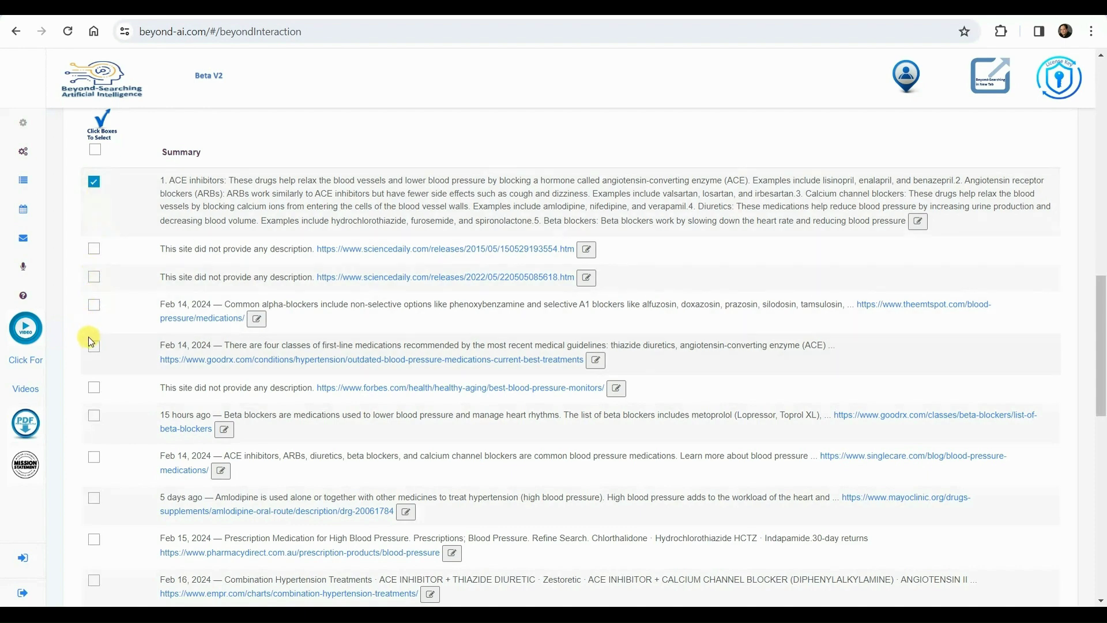
{"action": "scroll", "coordinate": [92, 346], "scroll_direction": "down", "scroll_amount": 3}
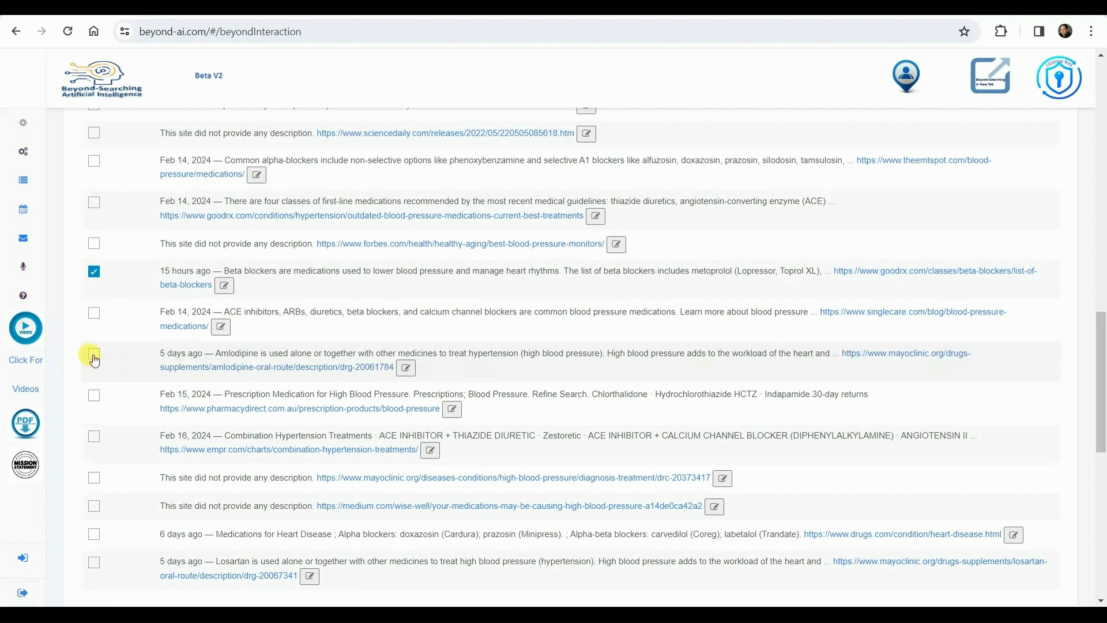
{"action": "scroll", "coordinate": [201, 417], "scroll_direction": "down", "scroll_amount": 1}
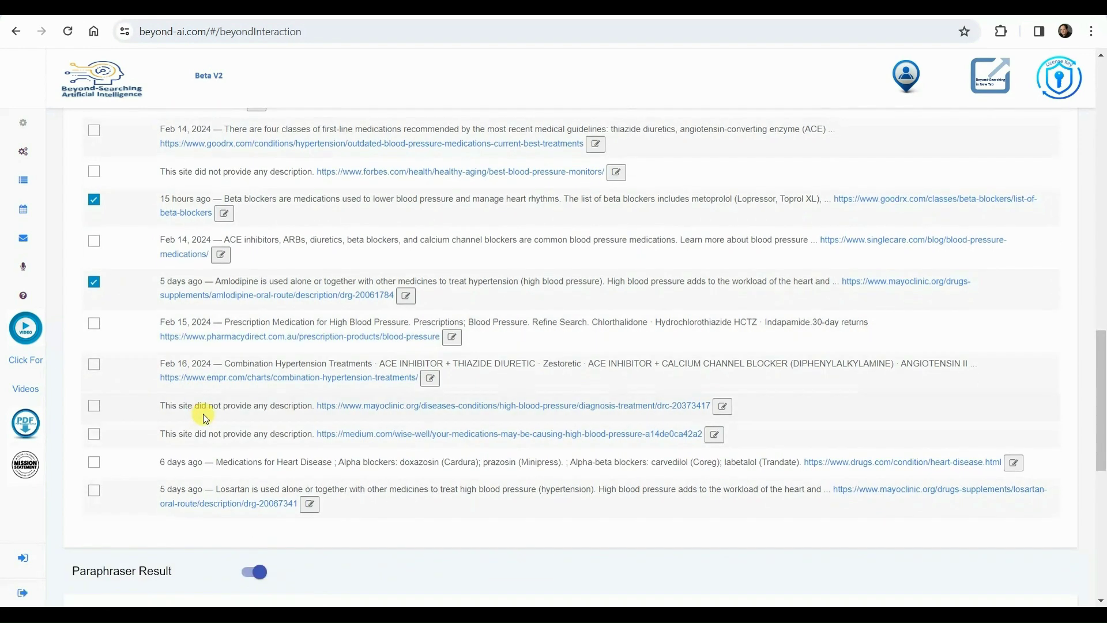
{"action": "left_click", "coordinate": [94, 323]}
{"action": "scroll", "coordinate": [224, 392], "scroll_direction": "down", "scroll_amount": 1}
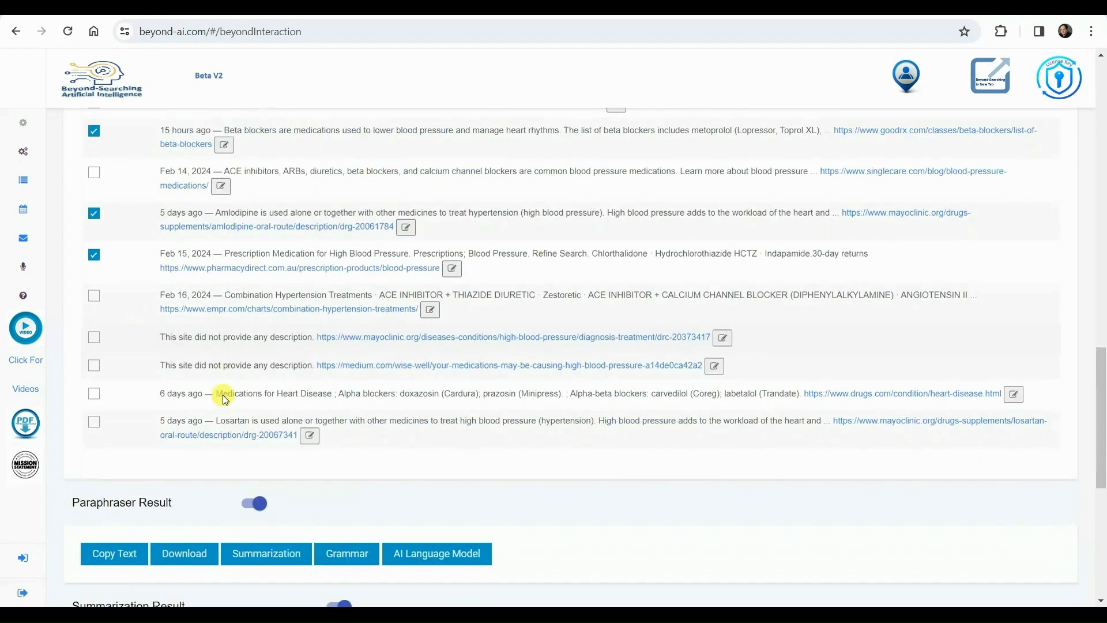
{"action": "scroll", "coordinate": [224, 396], "scroll_direction": "up", "scroll_amount": 10}
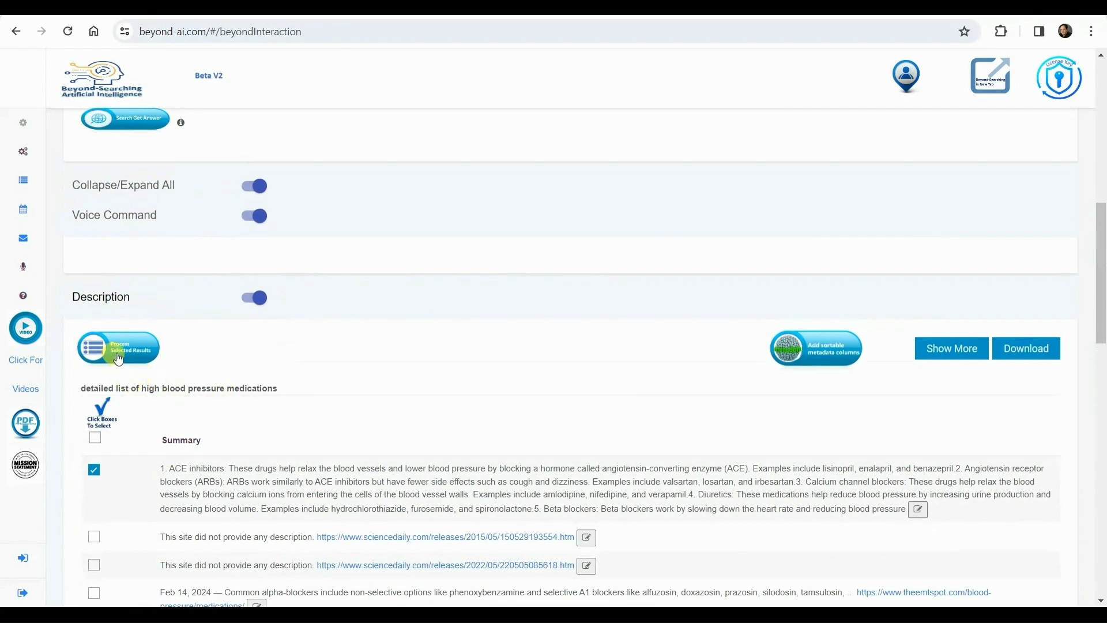
- Process the selected results and expand the web page content of the Mayo Clinic amlodipine entry
{"action": "left_click", "coordinate": [118, 358]}
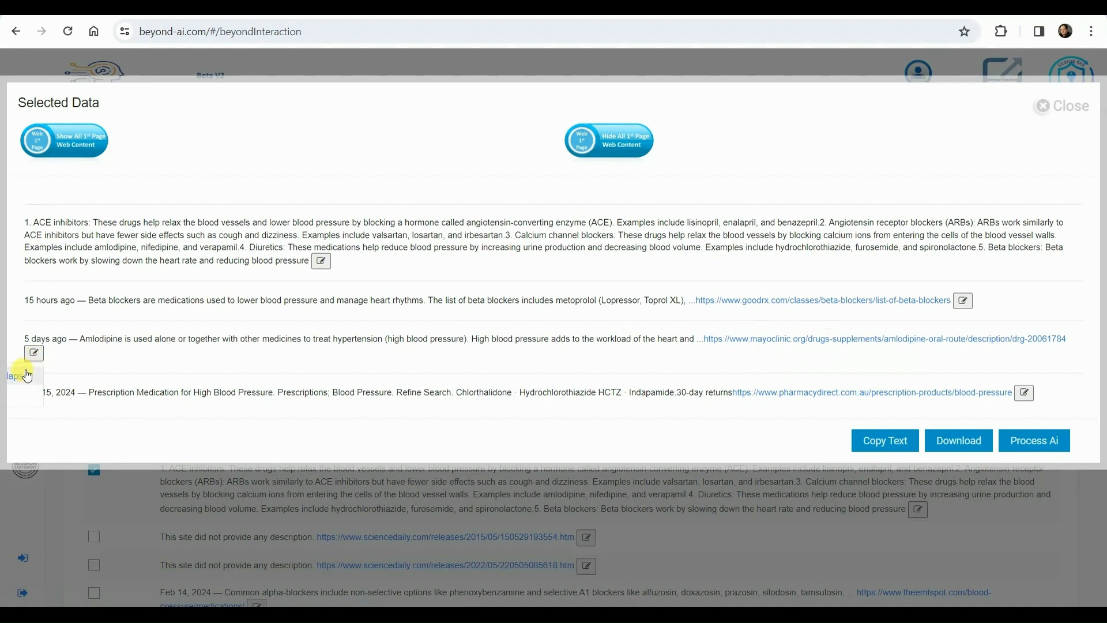
{"action": "left_click", "coordinate": [23, 377]}
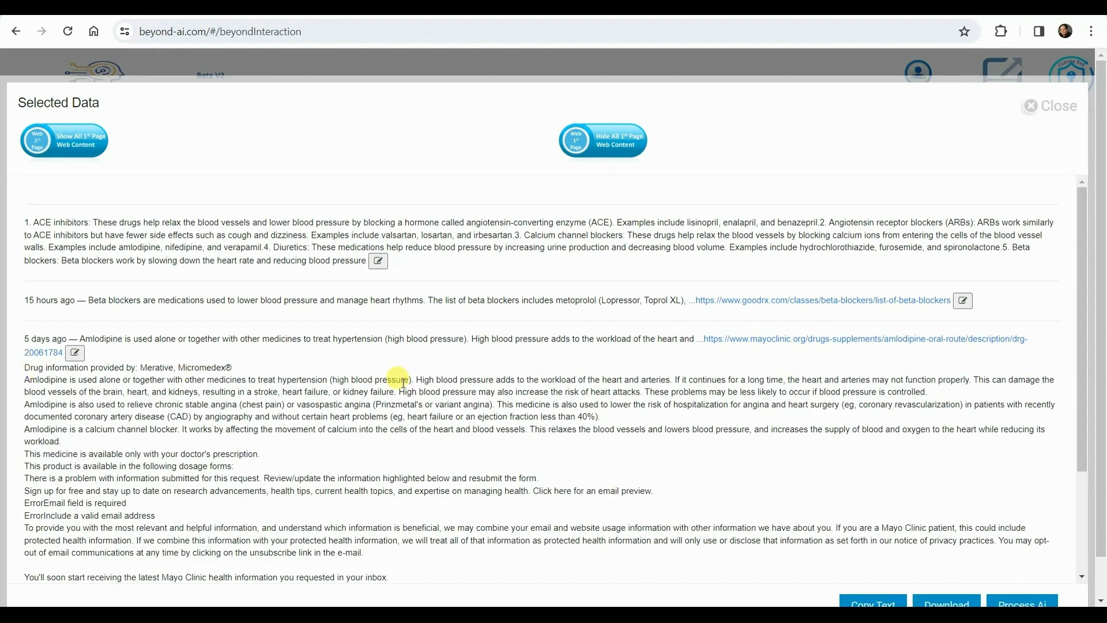
{"action": "scroll", "coordinate": [478, 390], "scroll_direction": "down", "scroll_amount": 3}
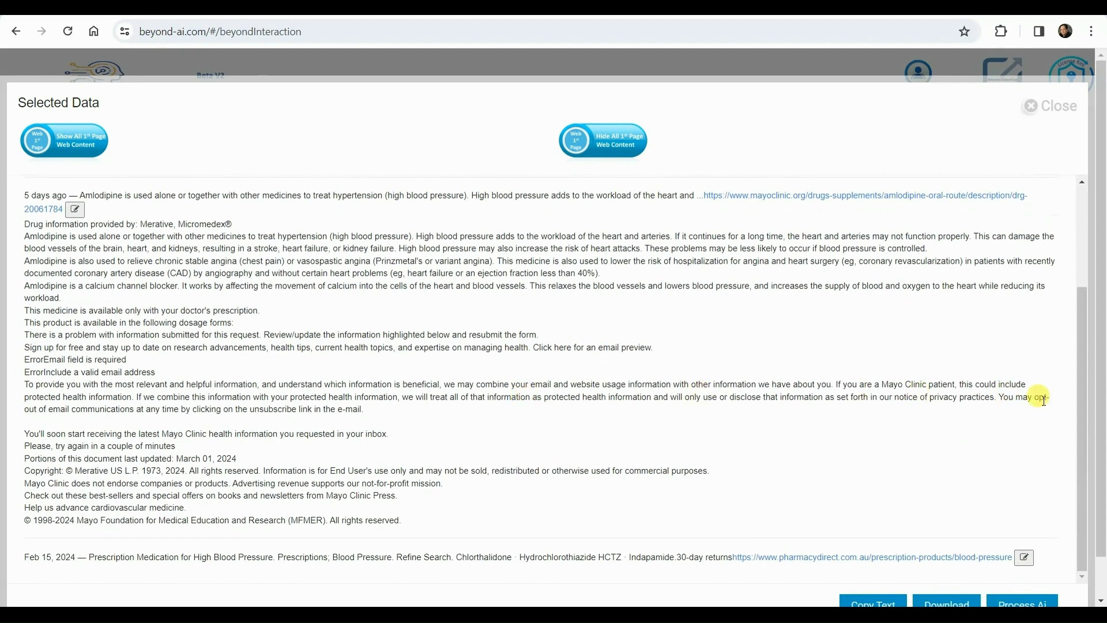
- Send the selected data to AI processing and summarize it with BERT in 8 sentences
{"action": "scroll", "coordinate": [1101, 415], "scroll_direction": "down", "scroll_amount": 1}
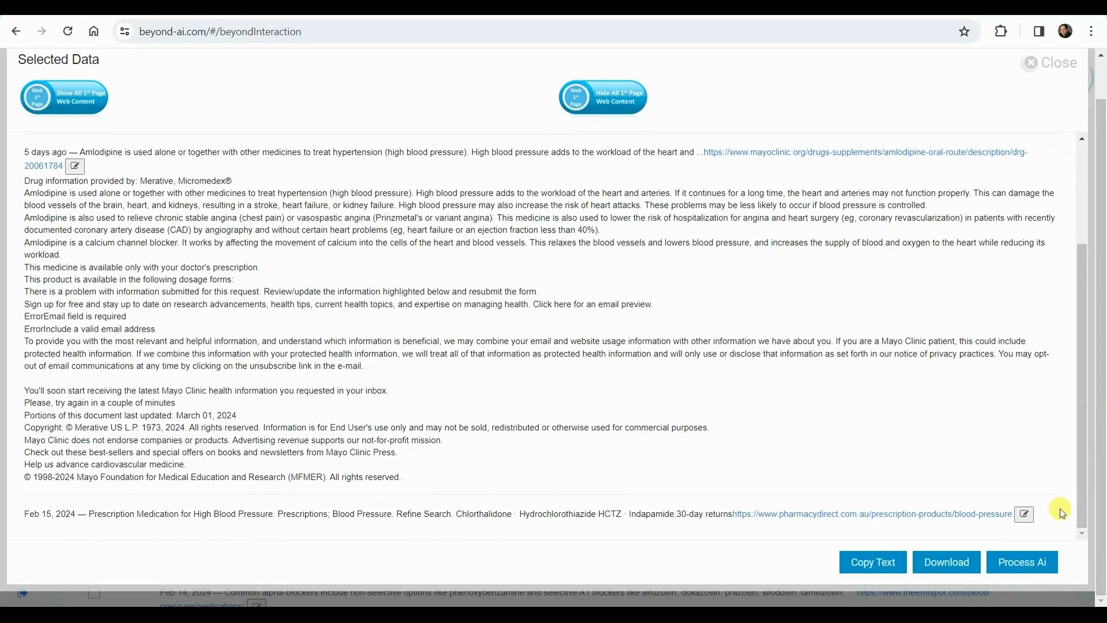
{"action": "left_click", "coordinate": [1030, 564]}
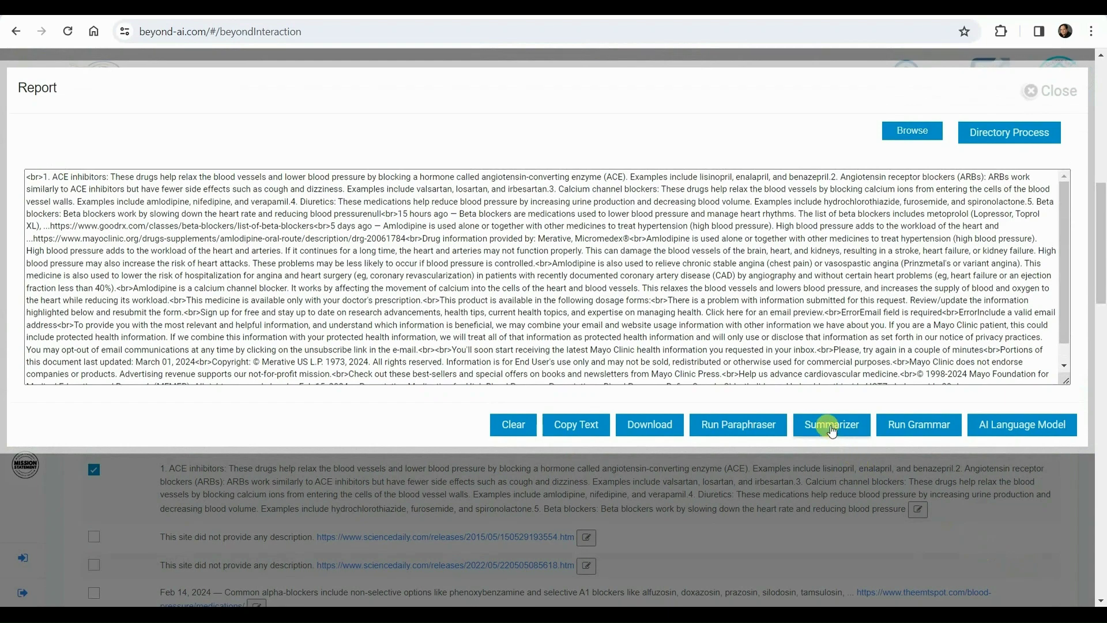
{"action": "left_click", "coordinate": [831, 427]}
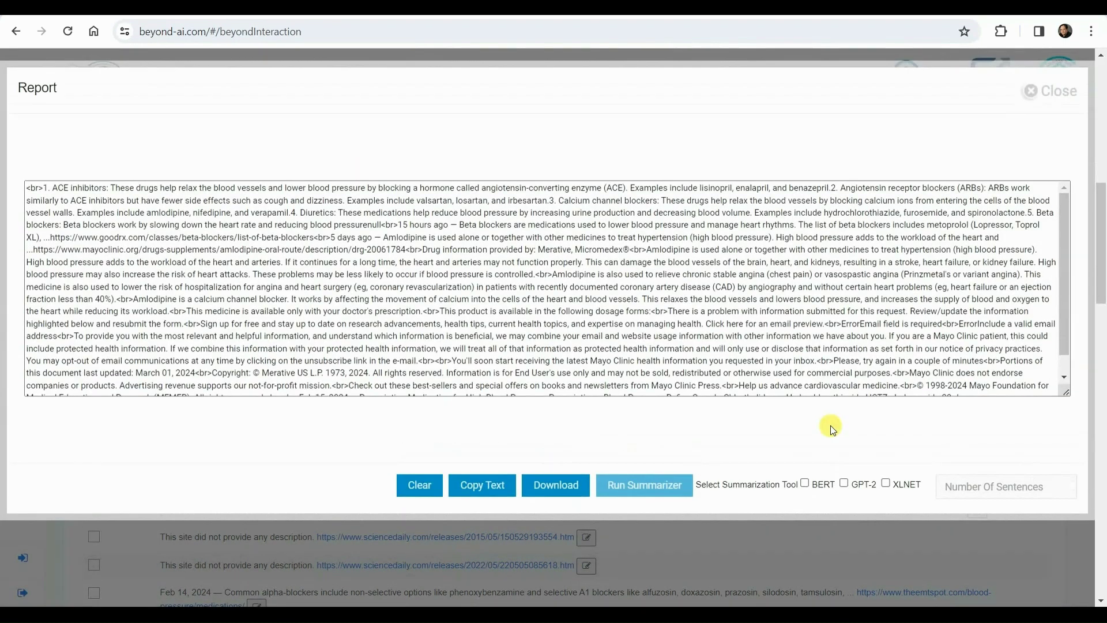
{"action": "left_click", "coordinate": [805, 484]}
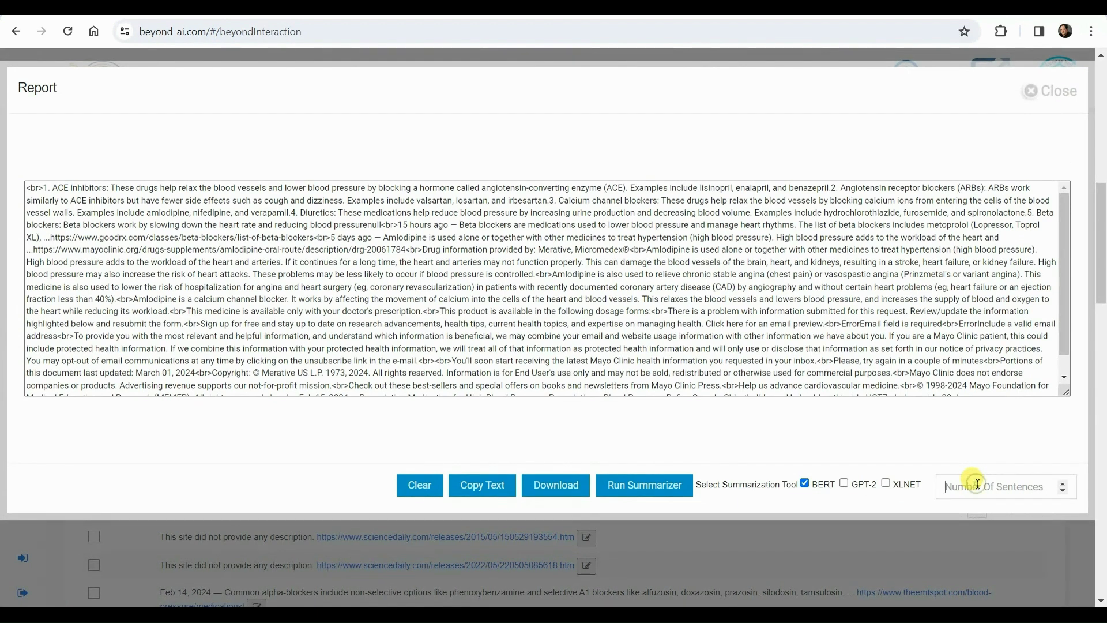
{"action": "type", "text": "8"}
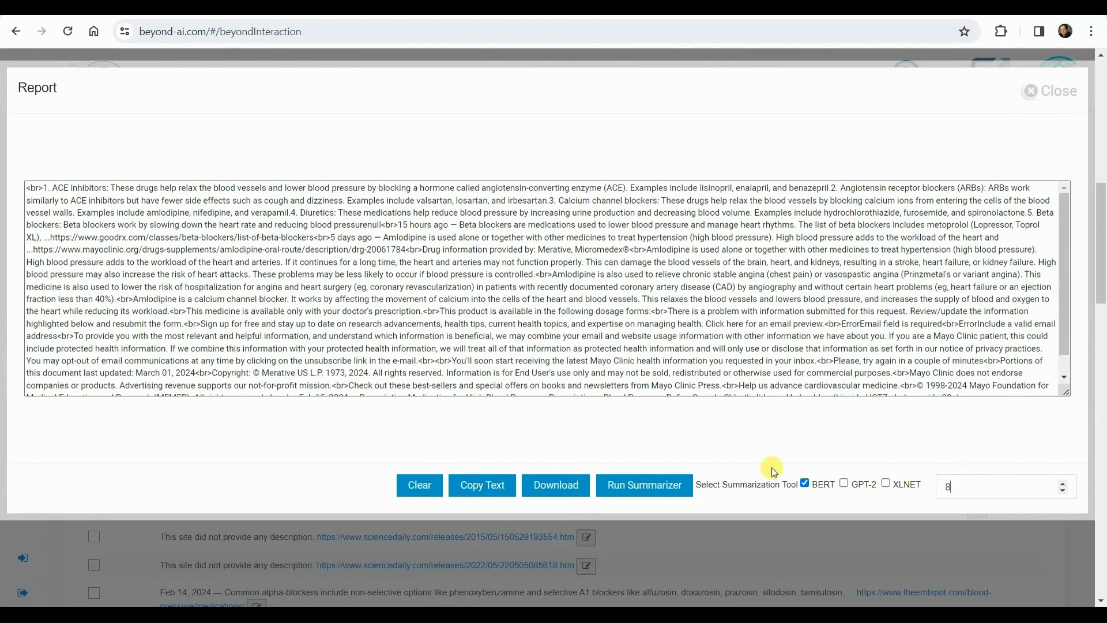
{"action": "left_click", "coordinate": [654, 486]}
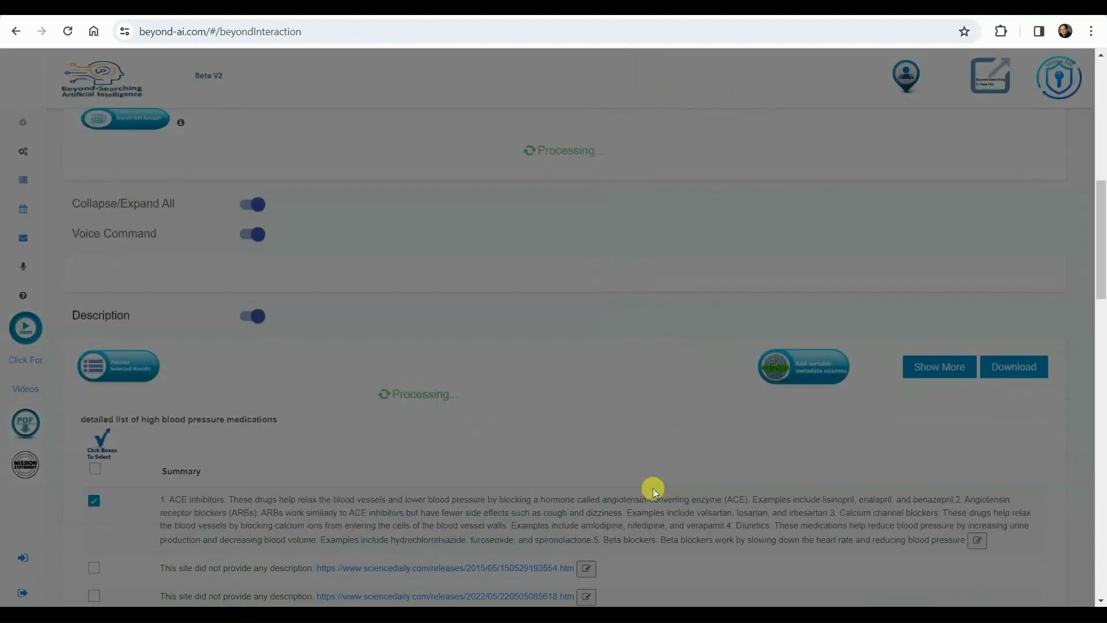
- Open the BERT summary from the Summarization Result in the AI Language Model and set Max Tokens to 4096
{"action": "scroll", "coordinate": [493, 377], "scroll_direction": "down", "scroll_amount": 3}
{"action": "scroll", "coordinate": [493, 378], "scroll_direction": "down", "scroll_amount": 10}
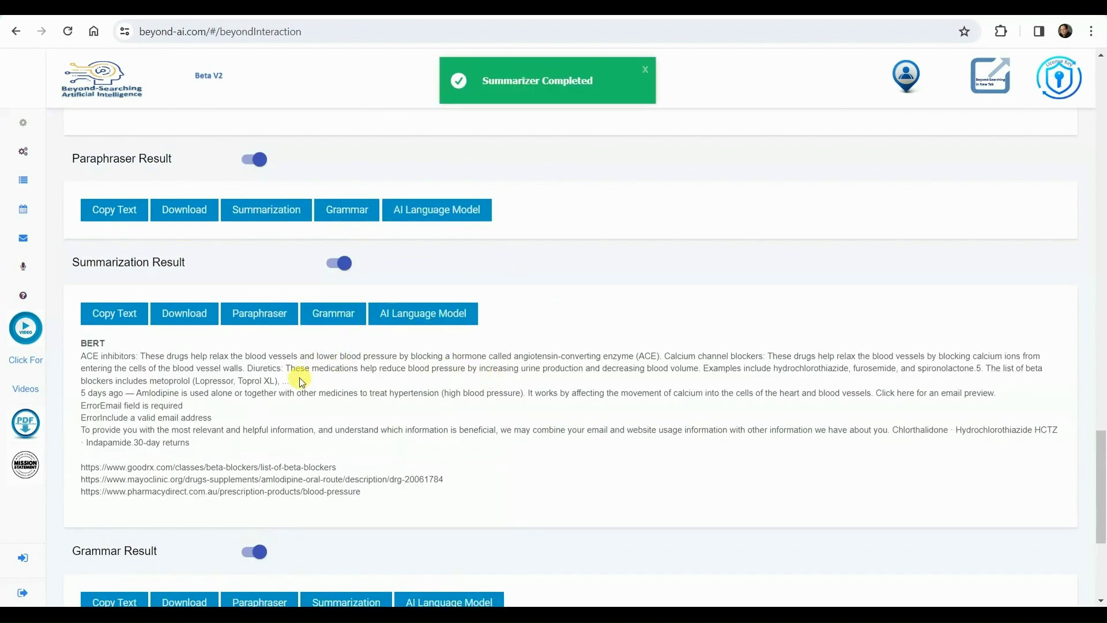
{"action": "scroll", "coordinate": [293, 386], "scroll_direction": "down", "scroll_amount": 3}
{"action": "scroll", "coordinate": [293, 386], "scroll_direction": "up", "scroll_amount": 1}
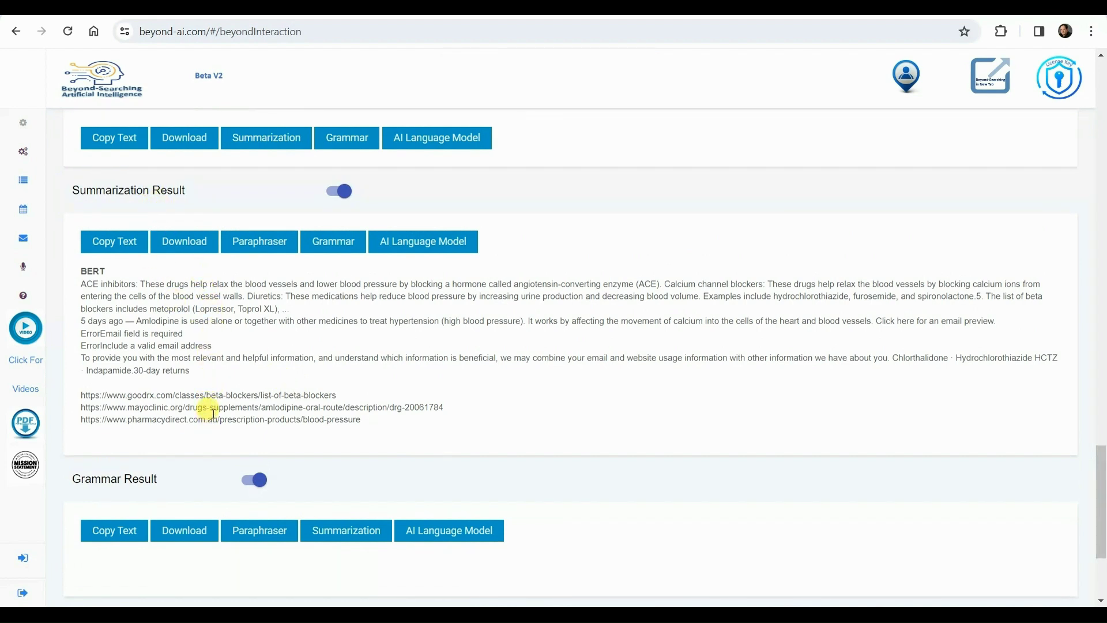
{"action": "left_click", "coordinate": [417, 242]}
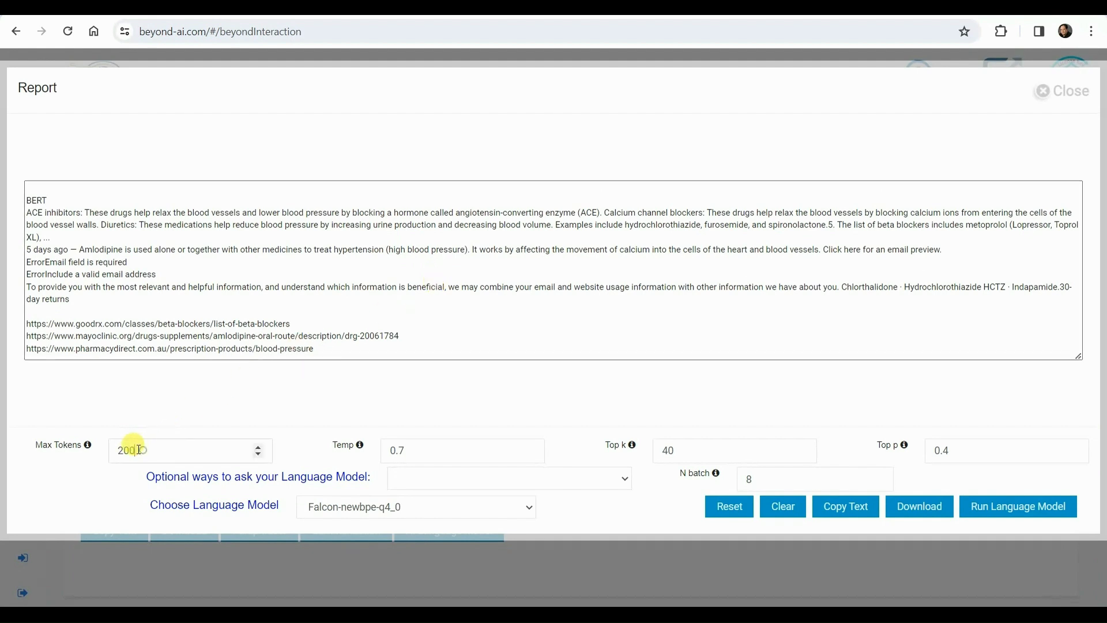
{"action": "left_click_drag", "start_coordinate": [137, 451], "coordinate": [118, 450]}
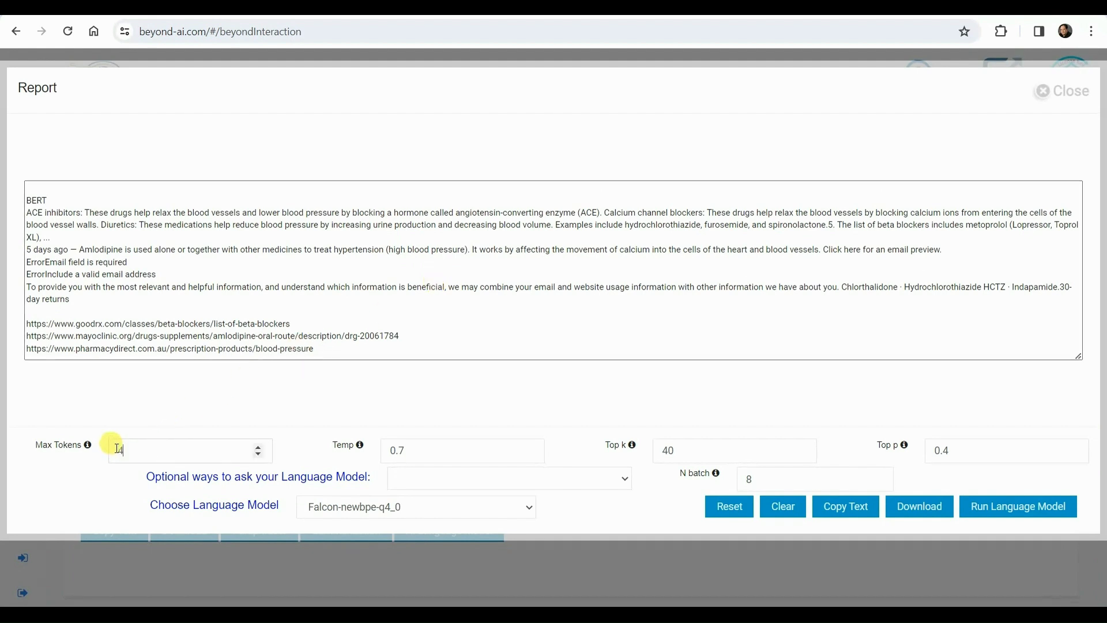
{"action": "type", "text": "4096"}
- Choose the "Write a paper:" instruction and run the Falcon-newbpe-q4_0 language model on the summary
{"action": "left_click", "coordinate": [625, 481]}
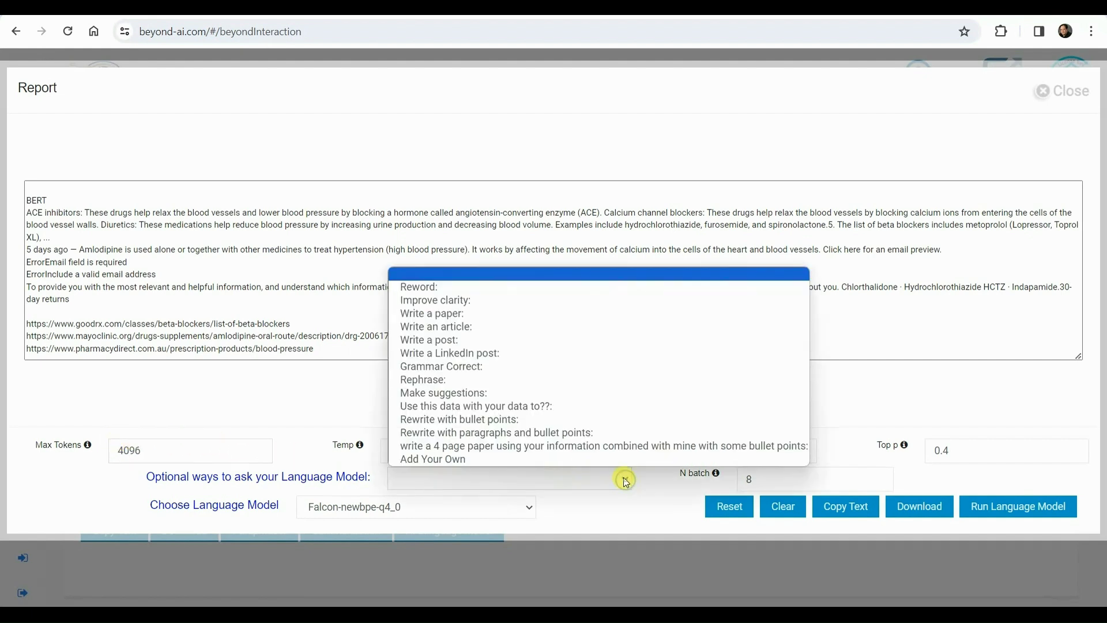
{"action": "left_click", "coordinate": [491, 315]}
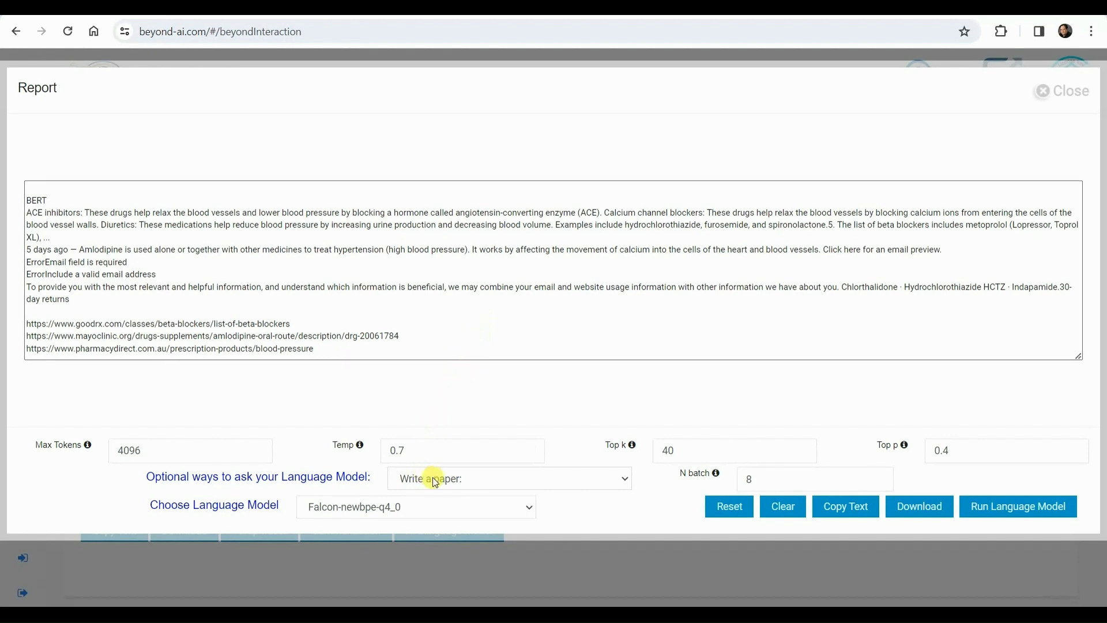
{"action": "left_click", "coordinate": [1008, 513]}
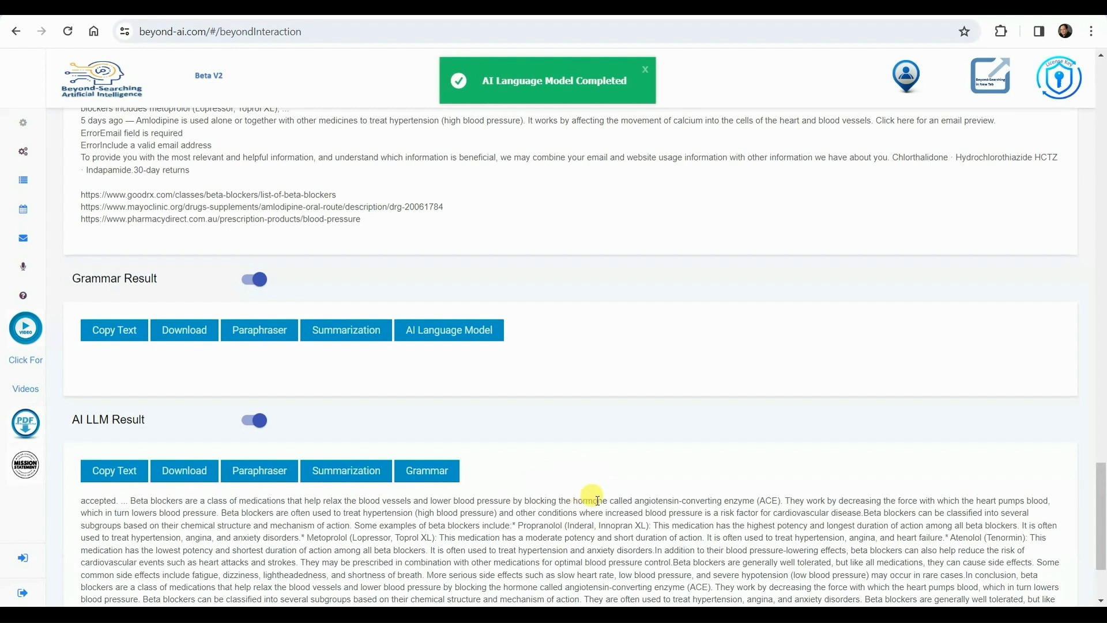
- Review the generated paper in the AI LLM Result and examine the source URLs listed at its end
{"action": "left_click_drag", "start_coordinate": [1103, 483], "coordinate": [1103, 527]}
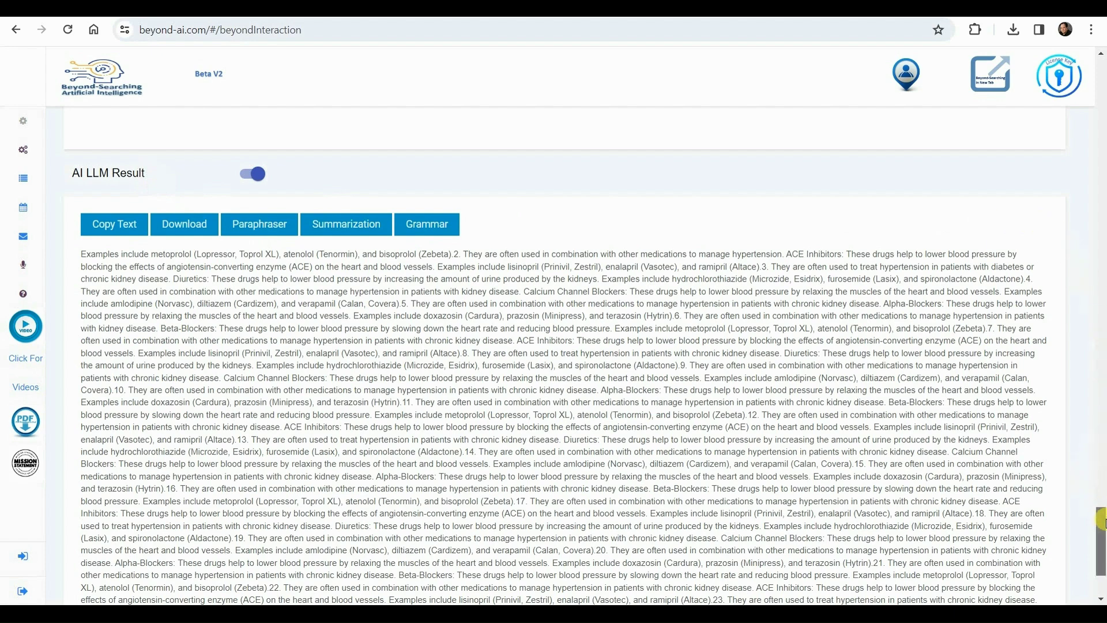
{"action": "left_click_drag", "start_coordinate": [1102, 521], "coordinate": [1103, 536]}
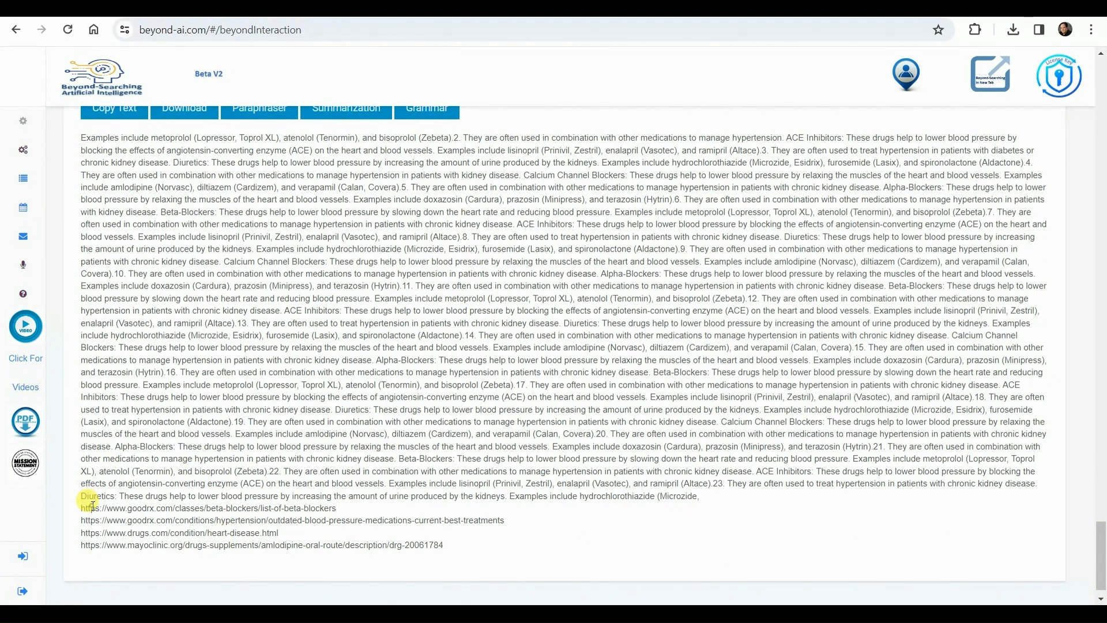
{"action": "left_click_drag", "start_coordinate": [93, 506], "coordinate": [392, 554]}
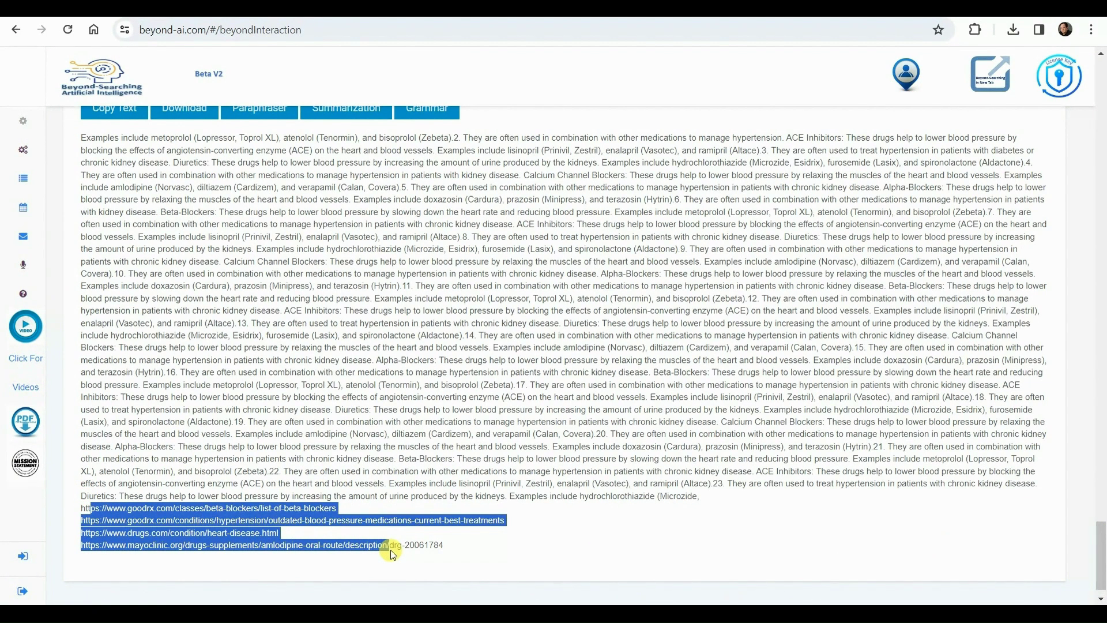
{"action": "left_click", "coordinate": [120, 545]}
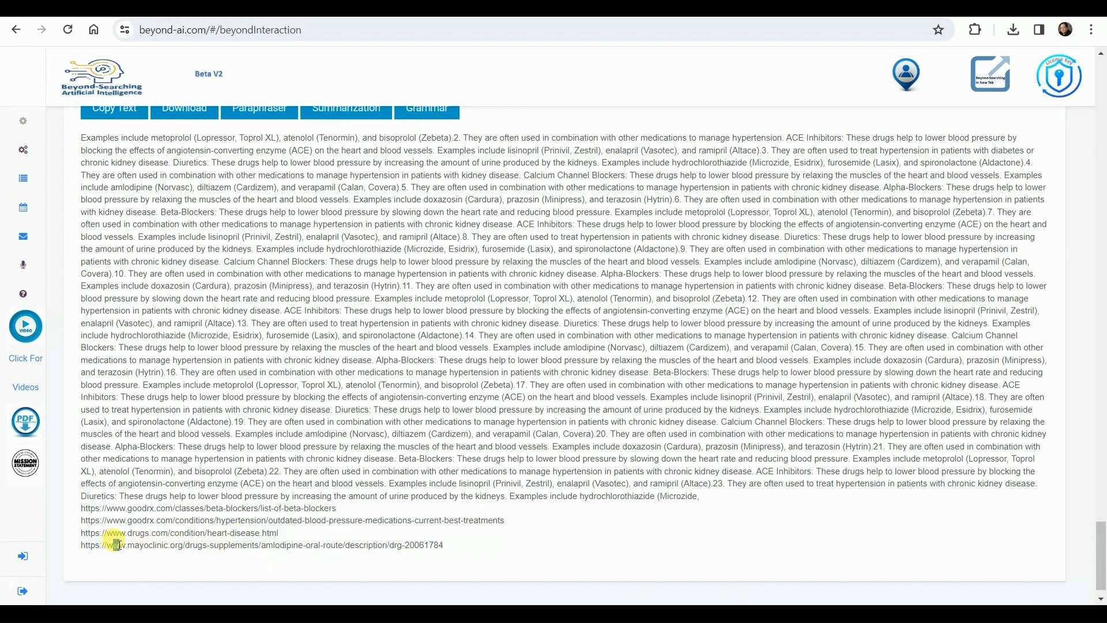
- Highlight the Mayo Clinic source URL and the full generated paper in the AI LLM Result for inspection
{"action": "left_click_drag", "start_coordinate": [115, 545], "coordinate": [241, 558]}
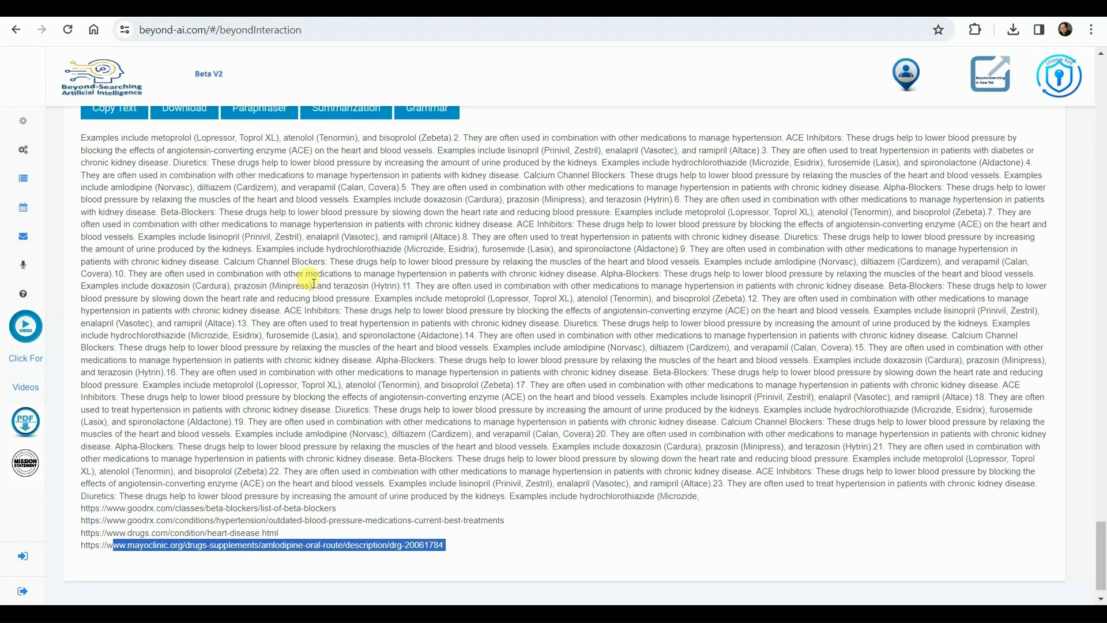
{"action": "left_click", "coordinate": [297, 264]}
{"action": "left_click_drag", "start_coordinate": [83, 137], "coordinate": [776, 548]}
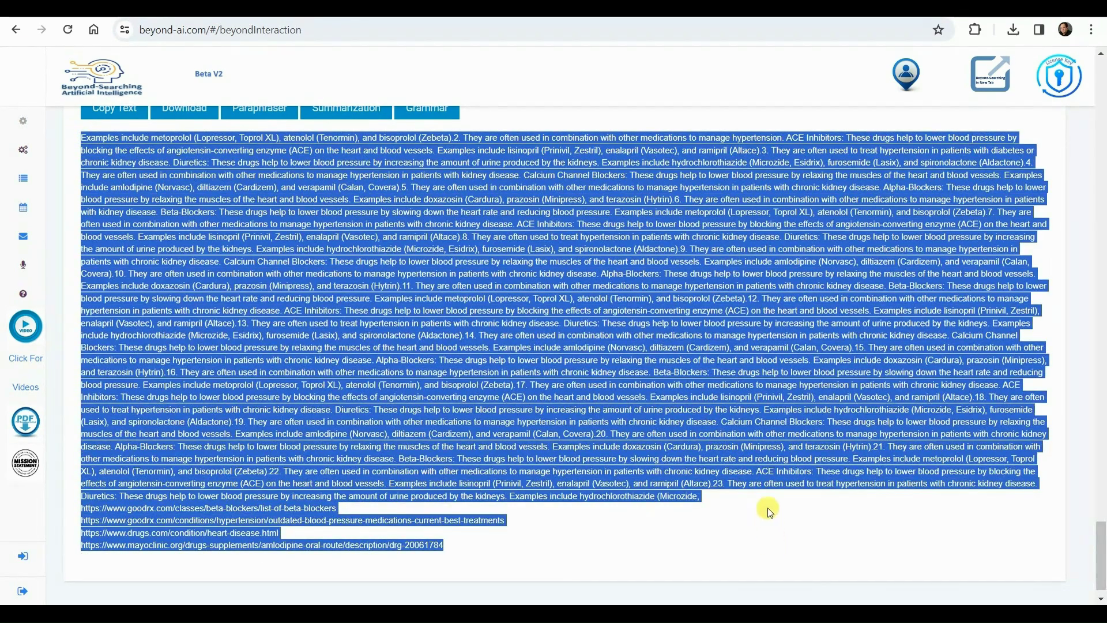
{"action": "left_click", "coordinate": [691, 304]}
- Download the generated paper from the AI LLM Result and review the downloaded text file through its source URLs
{"action": "mouse_move", "coordinate": [1101, 525]}
{"action": "left_mouse_down"}
{"action": "mouse_move", "coordinate": [1101, 478]}
{"action": "mouse_move", "coordinate": [1101, 543]}
{"action": "mouse_move", "coordinate": [1102, 529]}
{"action": "left_mouse_up"}
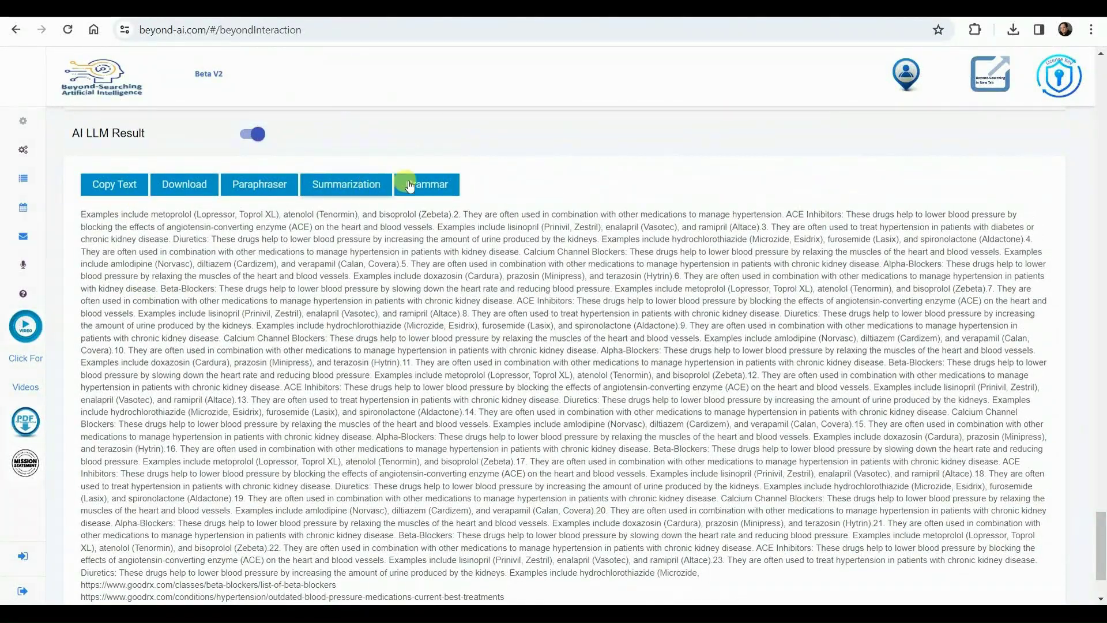
{"action": "left_click", "coordinate": [183, 188]}
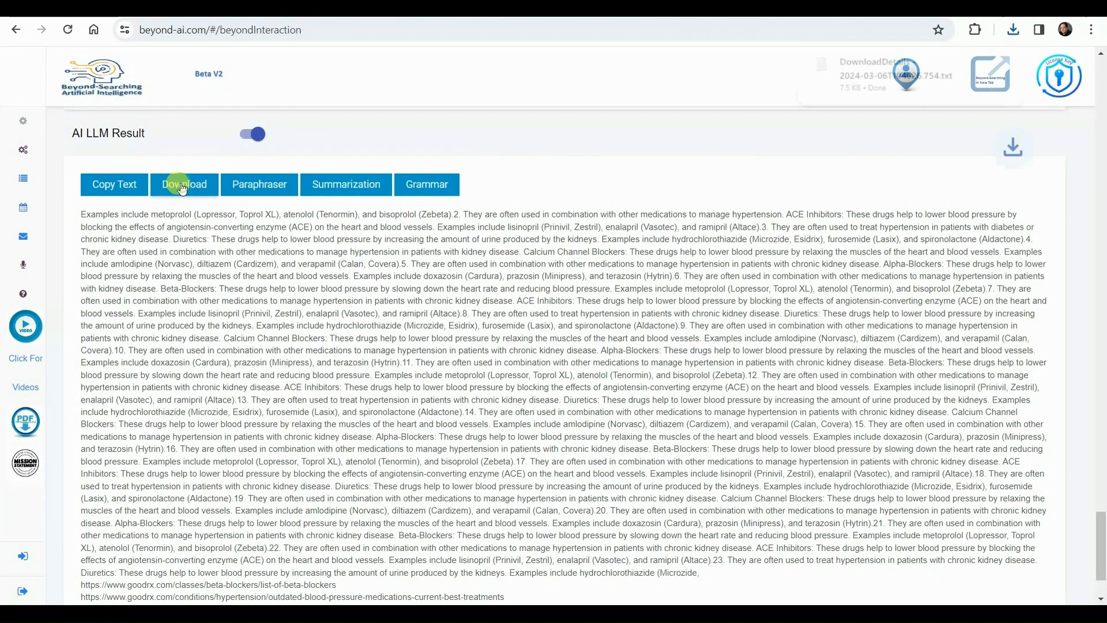
{"action": "left_click", "coordinate": [892, 78]}
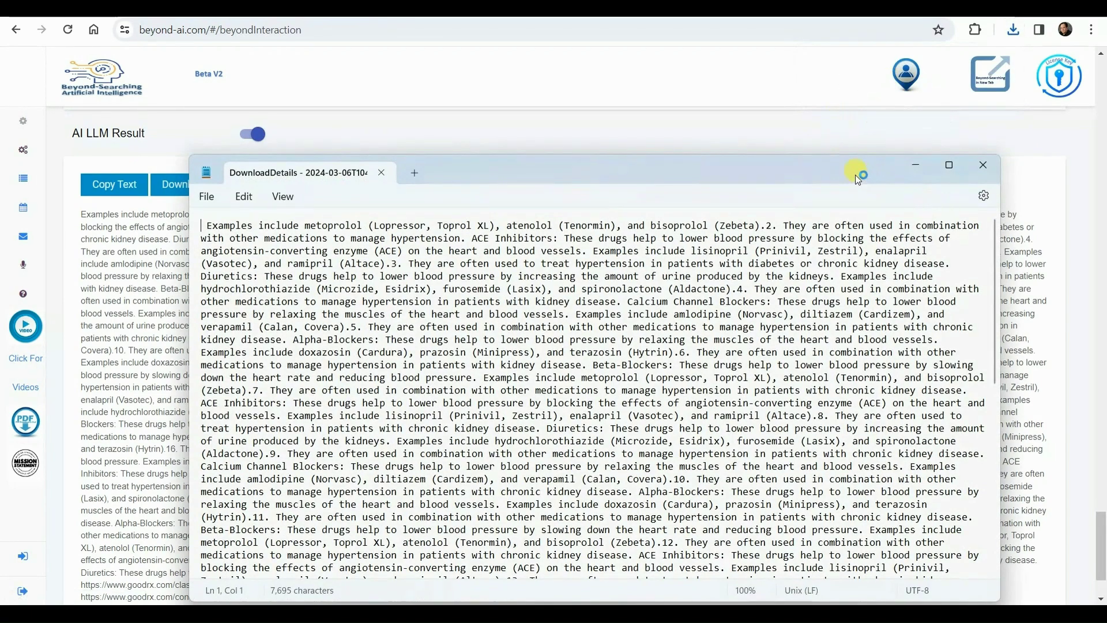
{"action": "left_click", "coordinate": [949, 169]}
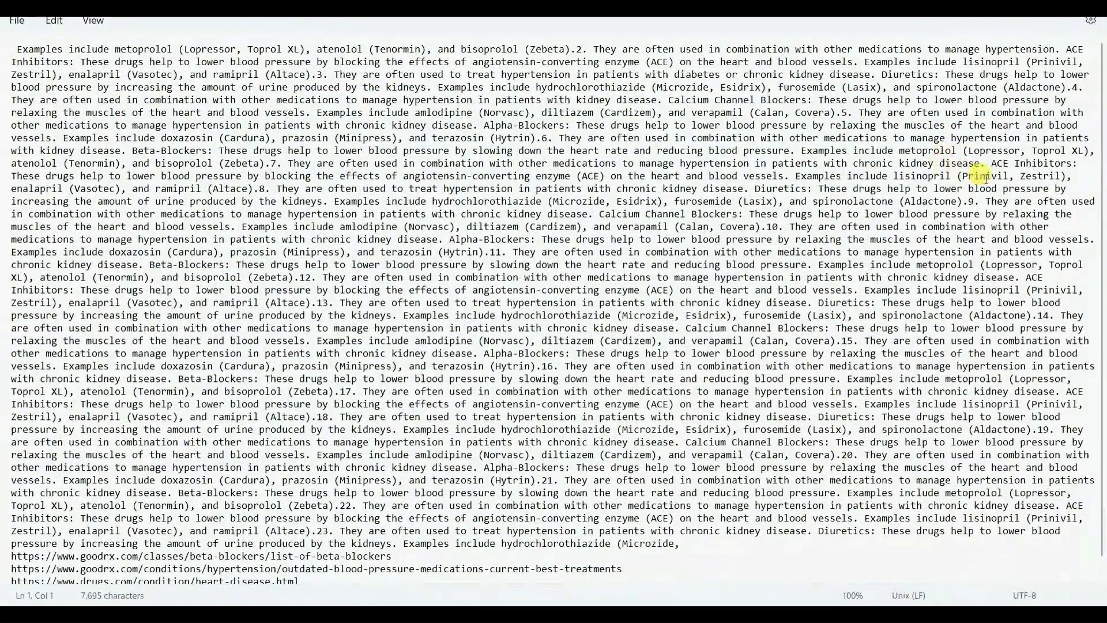
{"action": "scroll", "coordinate": [759, 312], "scroll_direction": "down", "scroll_amount": 1}
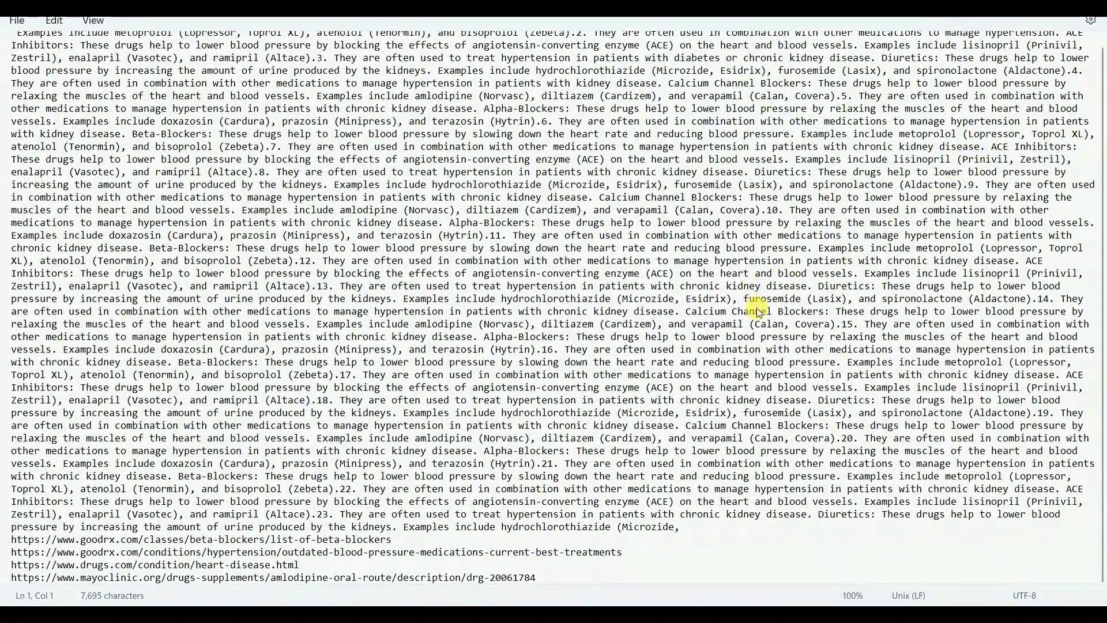
{"action": "scroll", "coordinate": [758, 312], "scroll_direction": "up", "scroll_amount": 1}
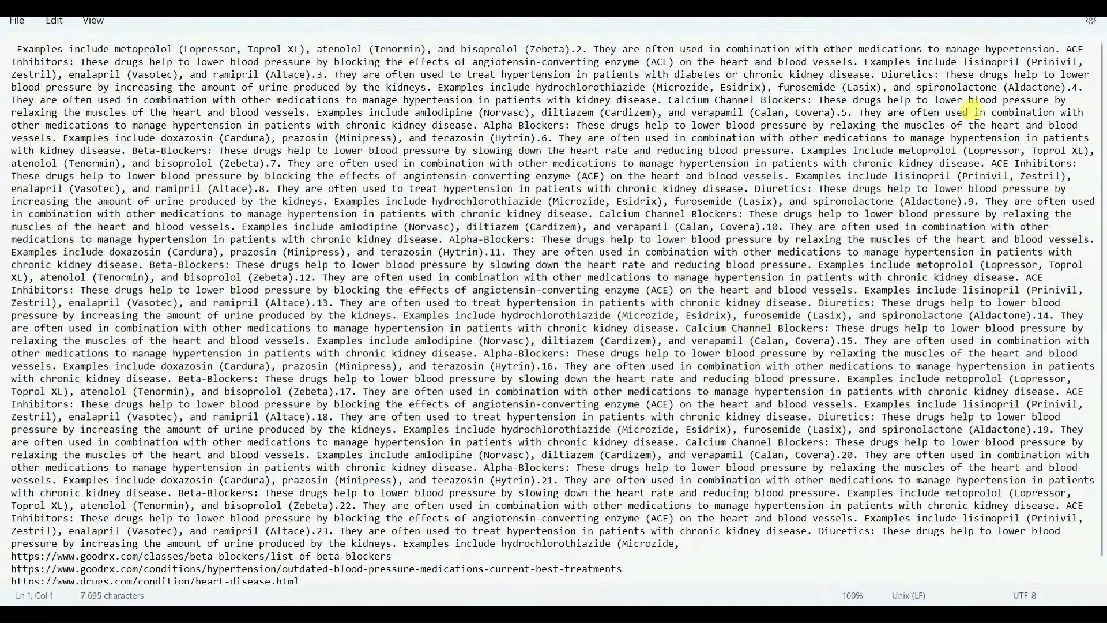
- Switch back to the Beyond-Searching page in the browser and return to the Ask Question search form
{"action": "key", "text": "alt+Tab"}
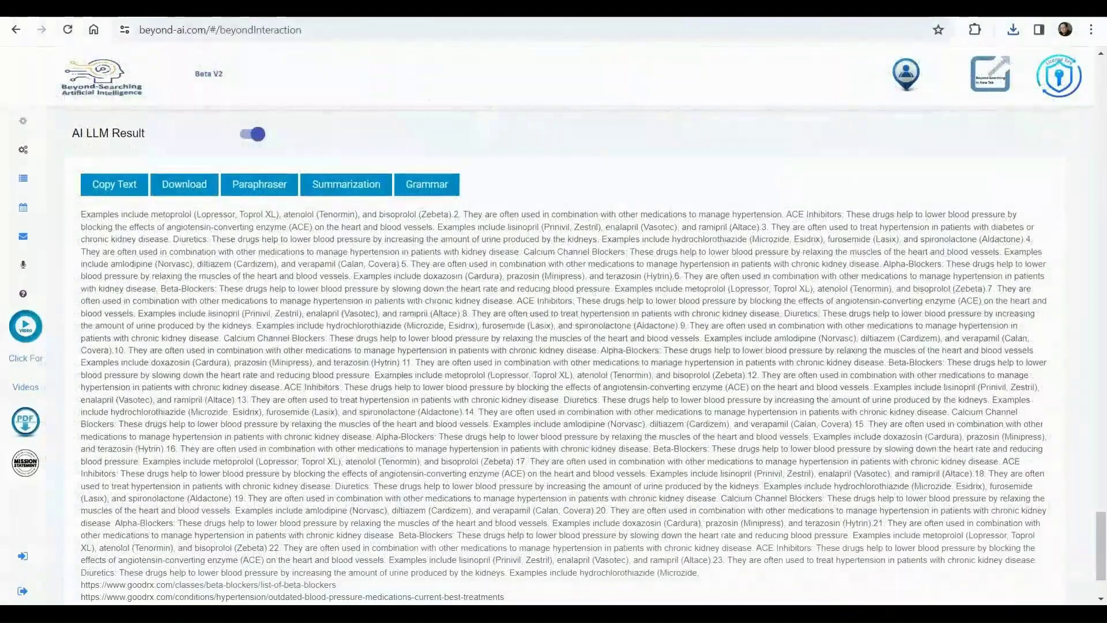
{"action": "scroll", "coordinate": [633, 276], "scroll_direction": "down", "scroll_amount": 2}
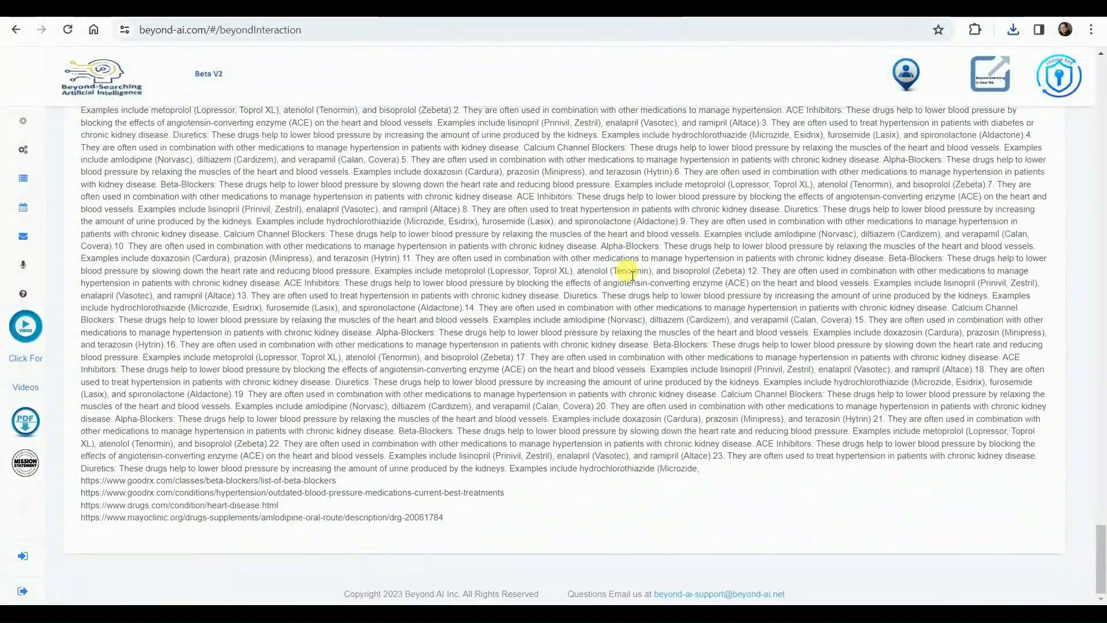
{"action": "scroll", "coordinate": [633, 276], "scroll_direction": "up", "scroll_amount": 15}
{"action": "scroll", "coordinate": [670, 255], "scroll_direction": "up", "scroll_amount": 10}
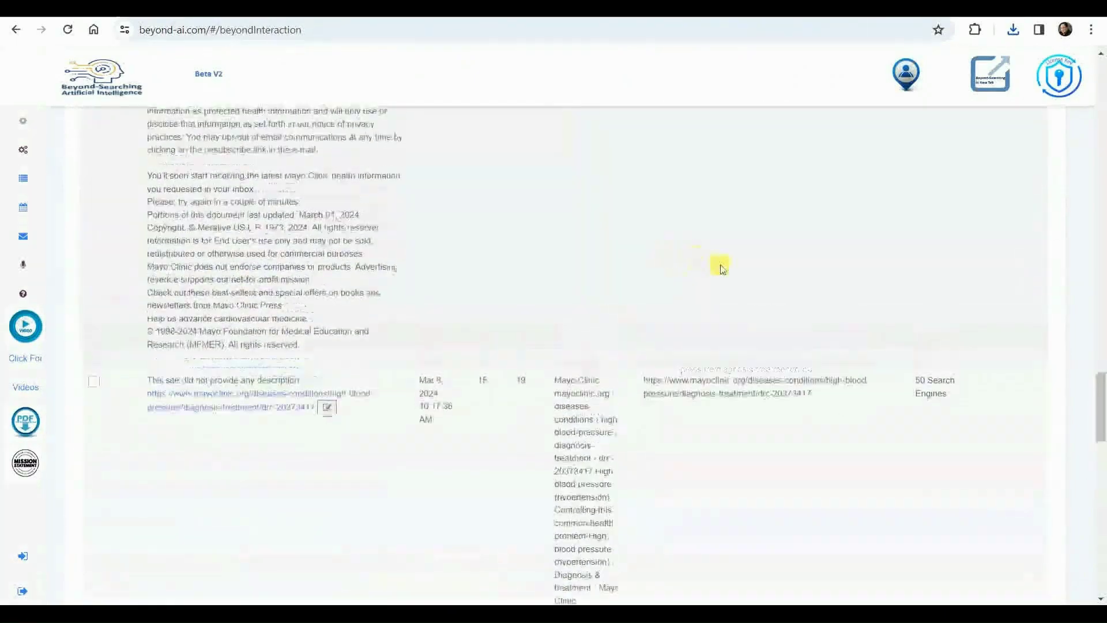
{"action": "scroll", "coordinate": [731, 258], "scroll_direction": "up", "scroll_amount": 12}
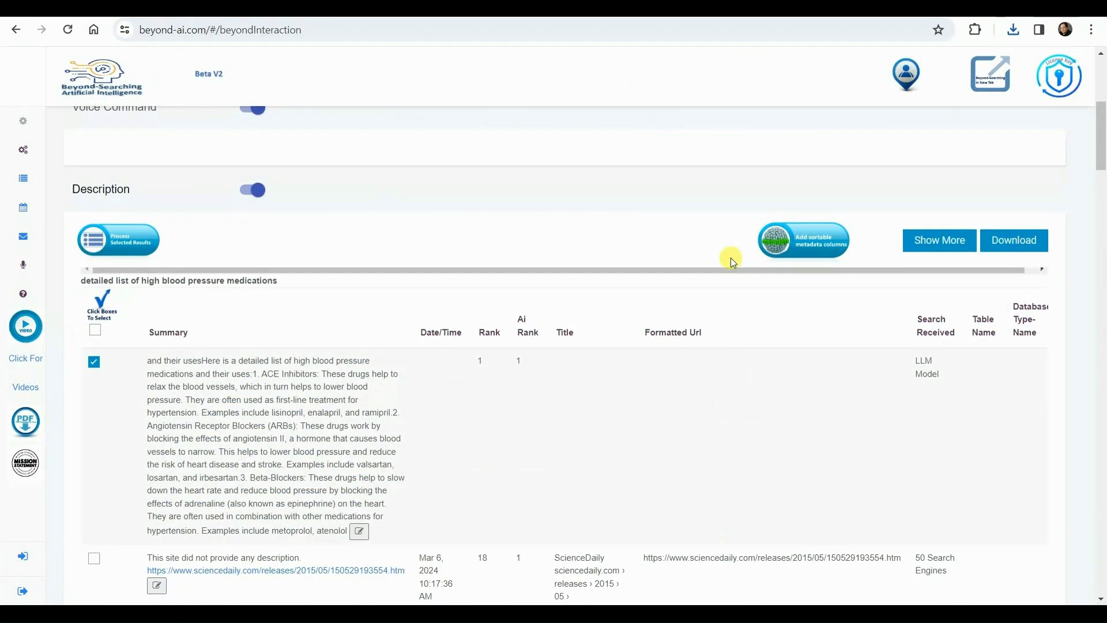
{"action": "scroll", "coordinate": [732, 258], "scroll_direction": "up", "scroll_amount": 6}
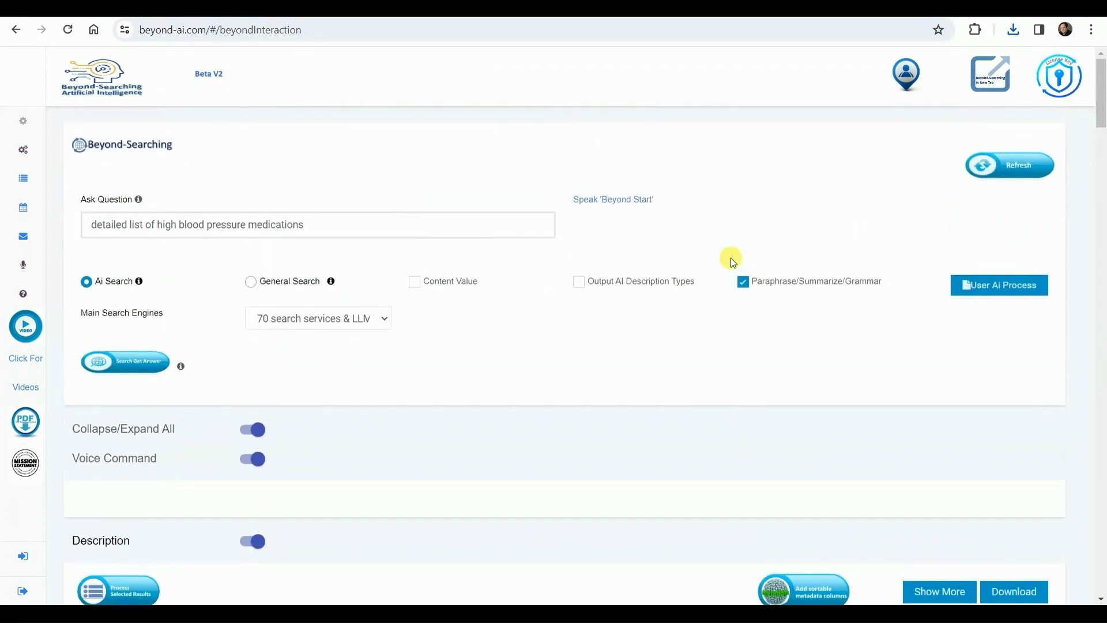